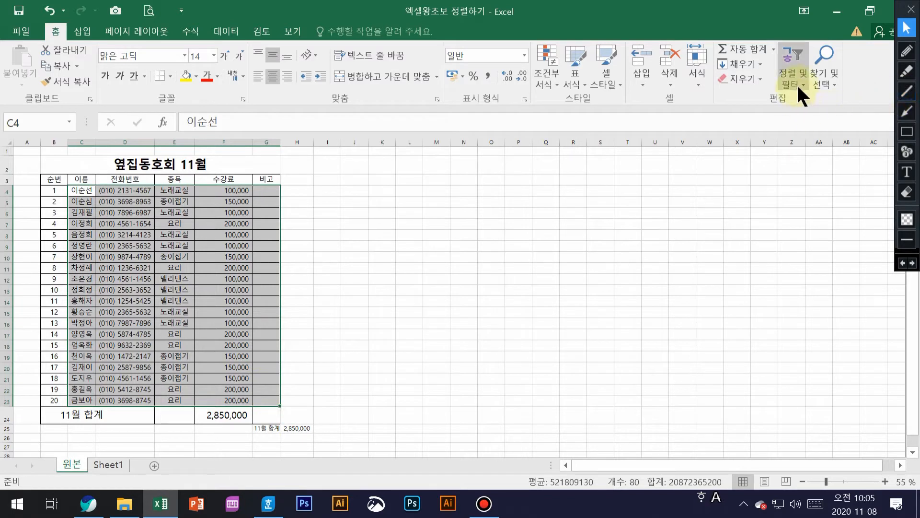
# Sort the roster rows by 이름 in ascending (A to Z) order from Sort & Filter
pyautogui.click(803, 82)
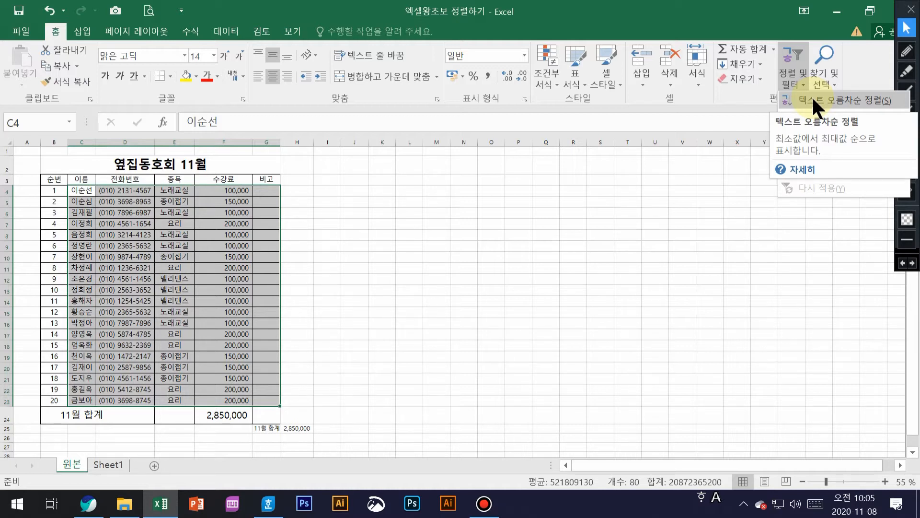
pyautogui.click(812, 98)
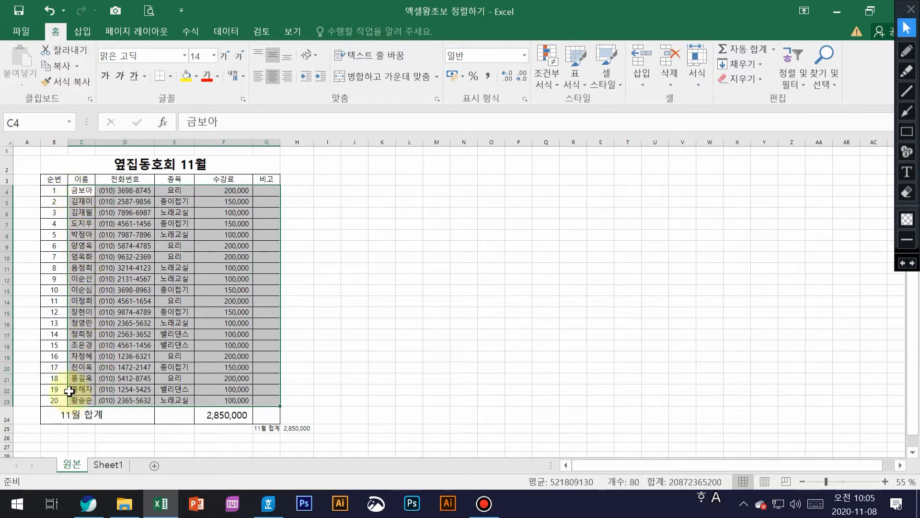
# Select the roster table B3:G23 including headers and show the Data (데이터) tools
pyautogui.moveTo(73, 179); pyautogui.dragTo(236, 203)
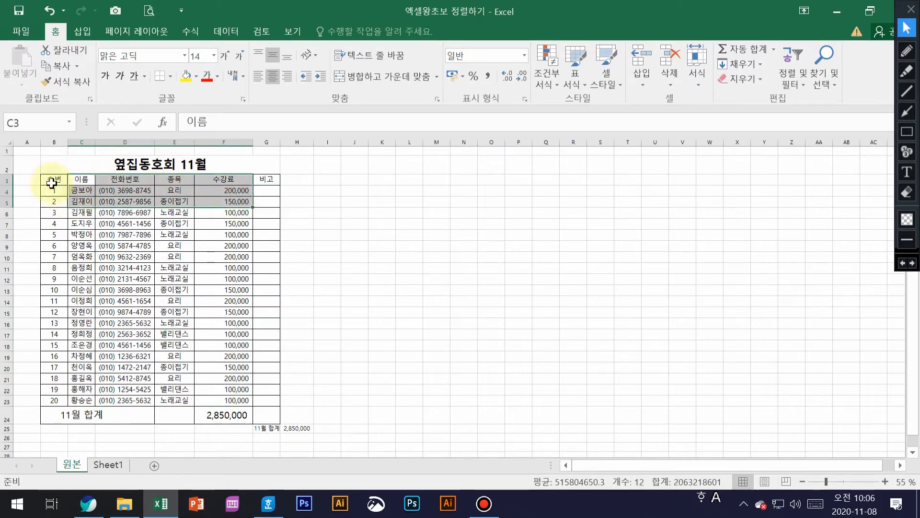
pyautogui.moveTo(48, 179); pyautogui.dragTo(274, 407)
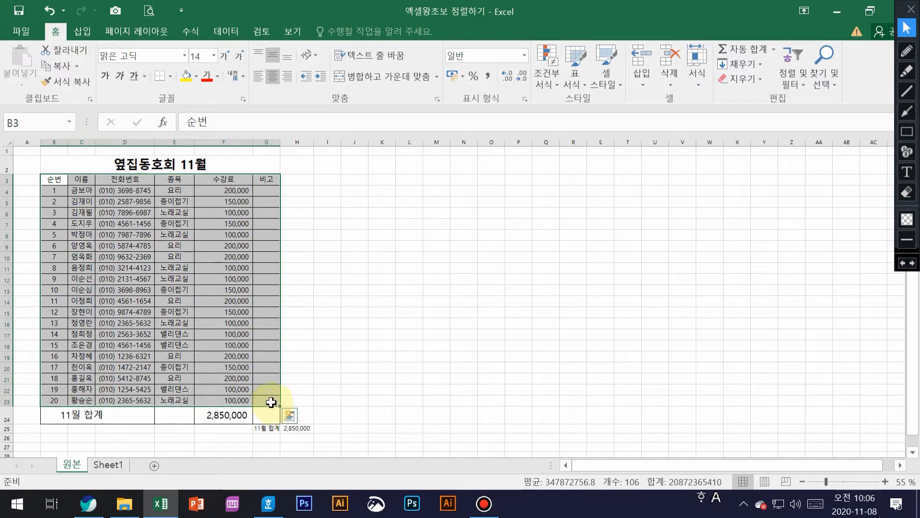
pyautogui.click(223, 31)
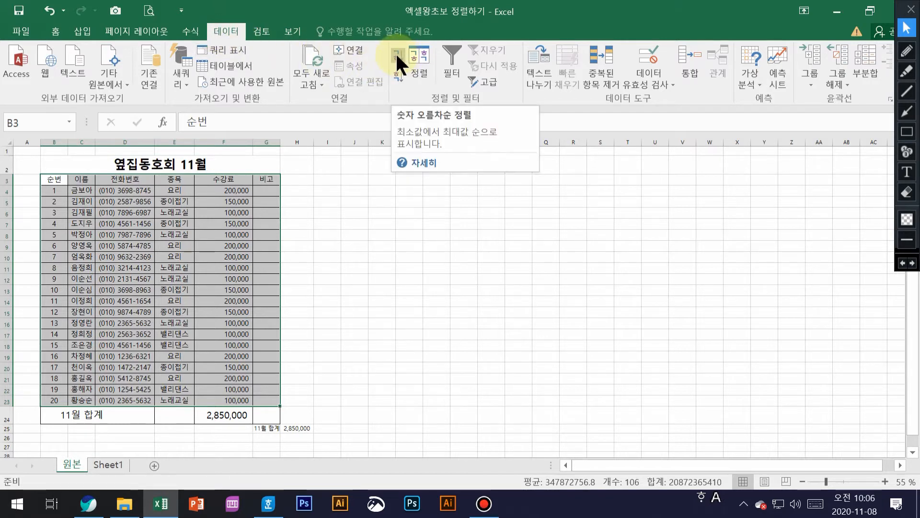
# Custom-sort the table by the 종목 column, values, ascending
pyautogui.click(417, 71)
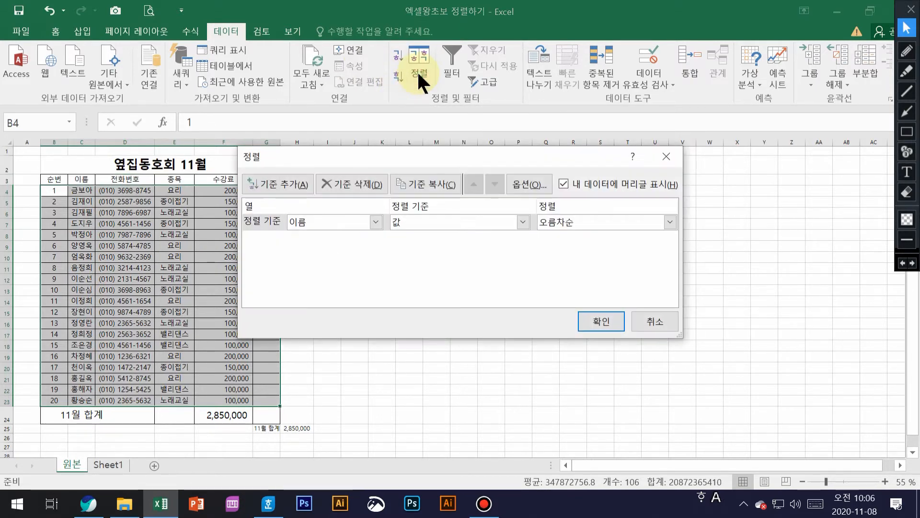
pyautogui.moveTo(337, 152); pyautogui.dragTo(401, 147)
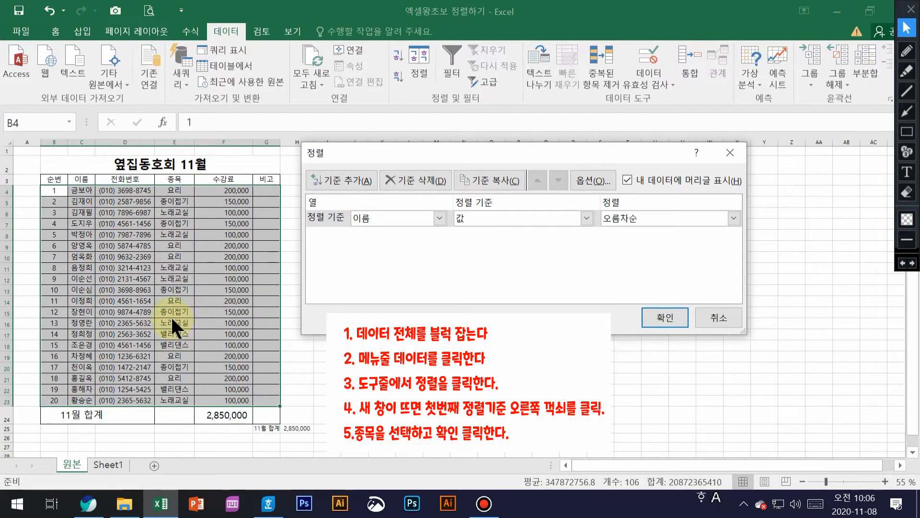
pyautogui.click(439, 219)
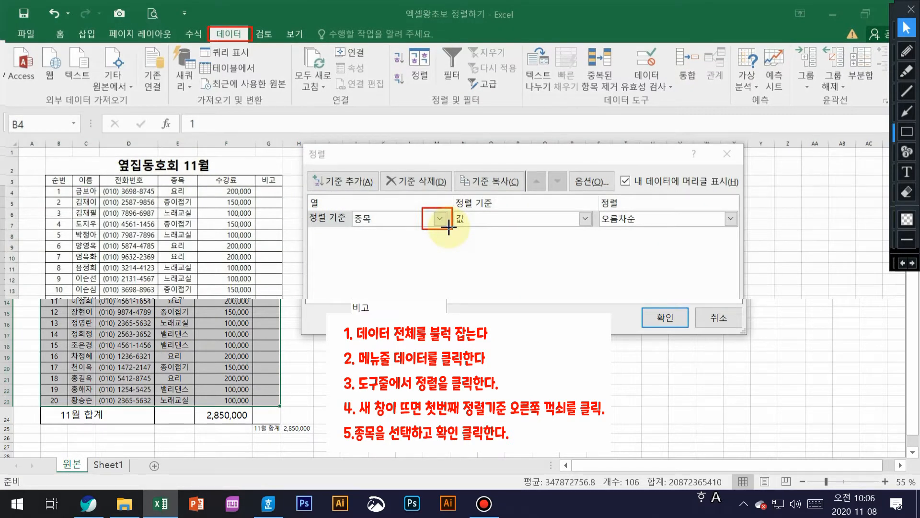
pyautogui.click(360, 279)
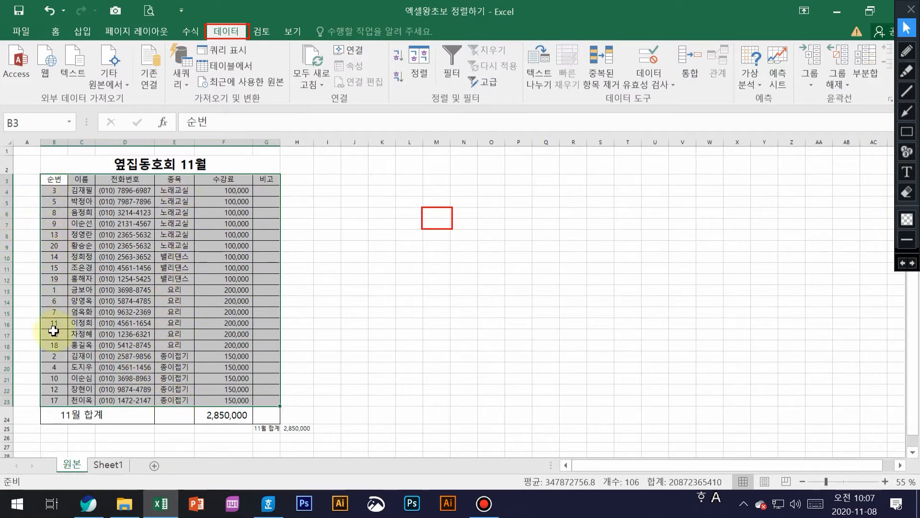
# Renumber B4:B23 from 1 to 20 by filling the 1, 2 series down
pyautogui.click(53, 192)
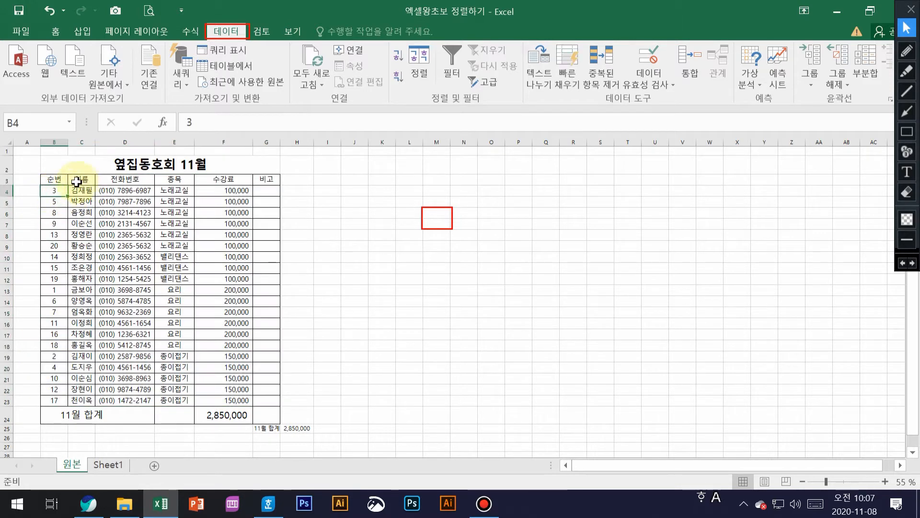
pyautogui.write('1')
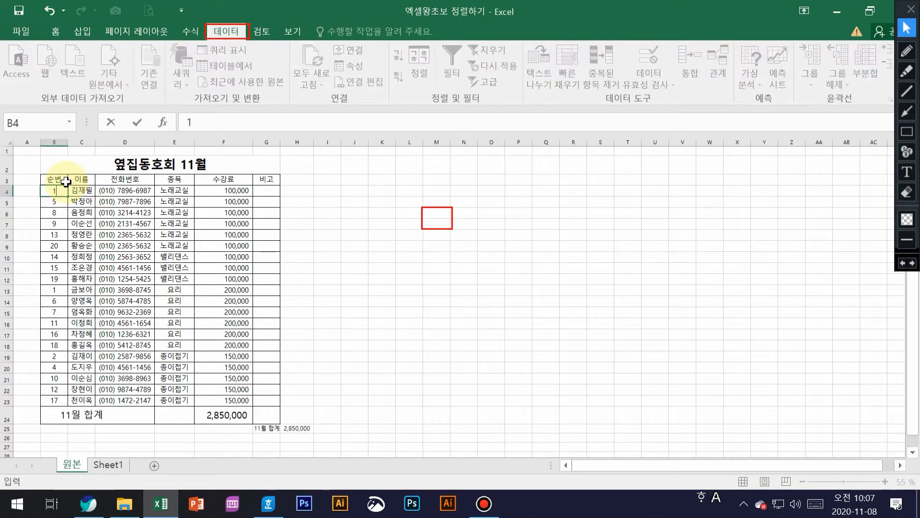
pyautogui.press('Return')
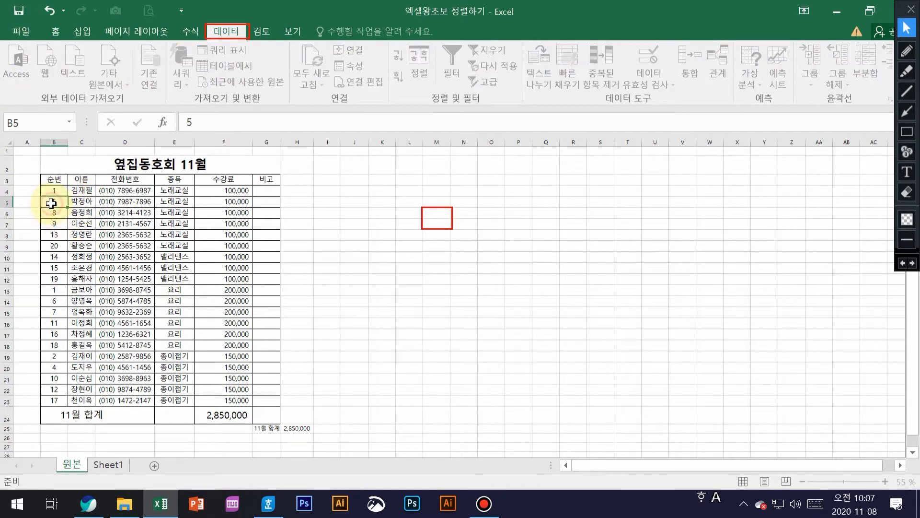
pyautogui.write('2')
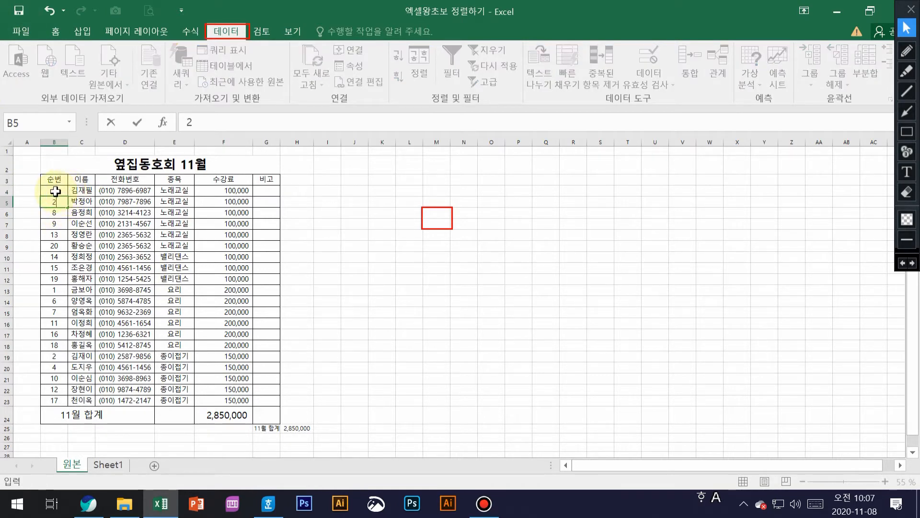
pyautogui.moveTo(54, 191); pyautogui.dragTo(56, 203)
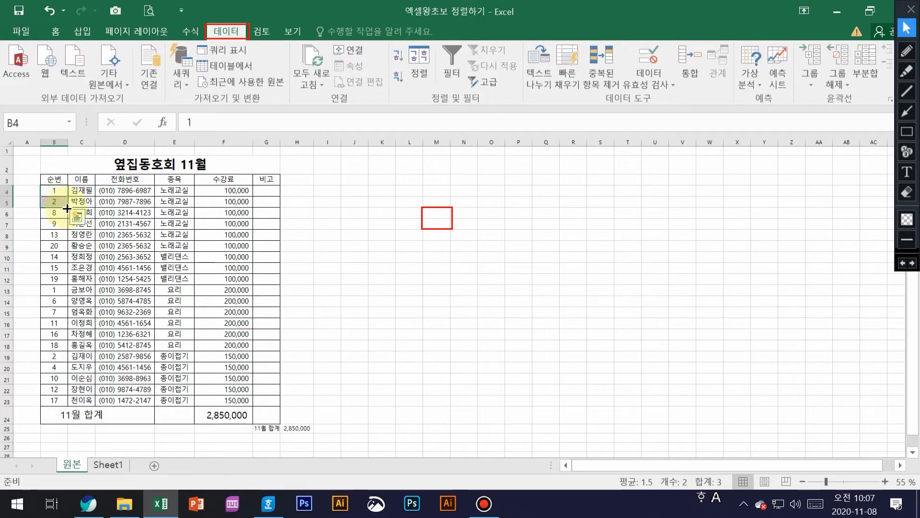
pyautogui.moveTo(68, 209); pyautogui.dragTo(63, 395)
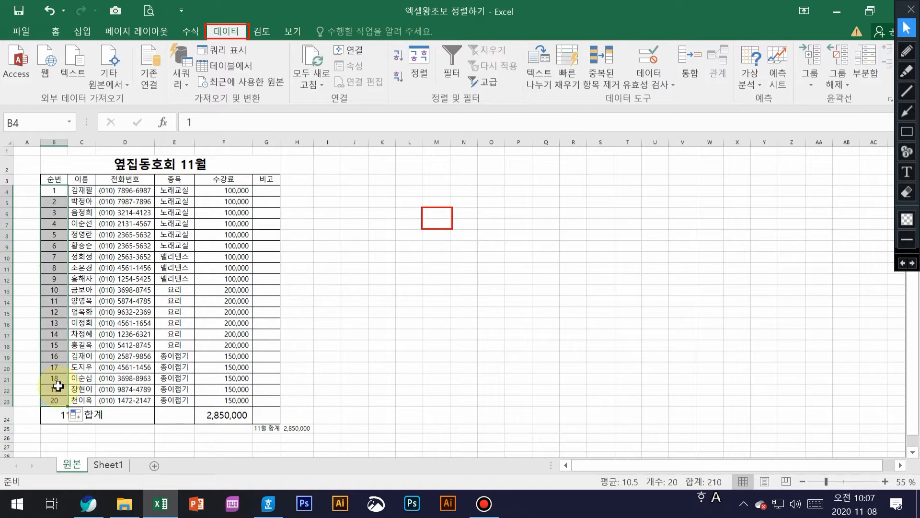
# Rename the number column header in B3 to 차례
pyautogui.click(58, 181)
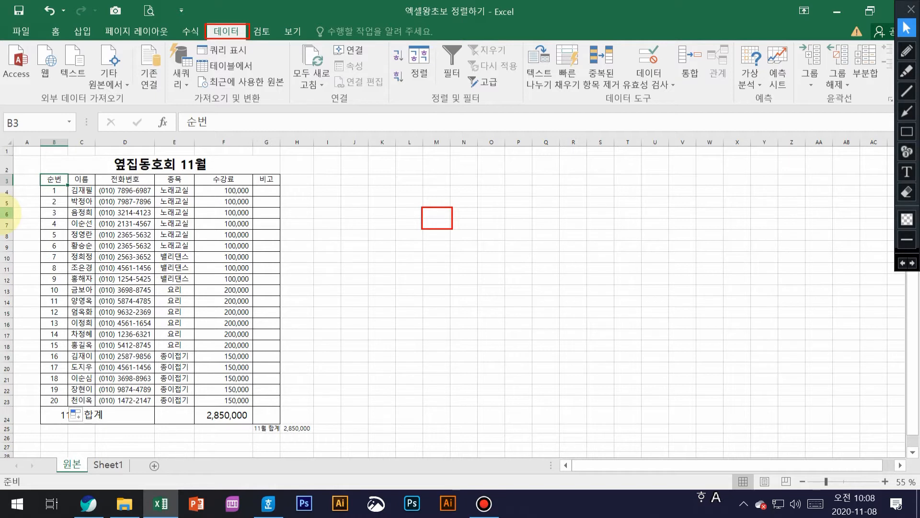
pyautogui.write('ck')
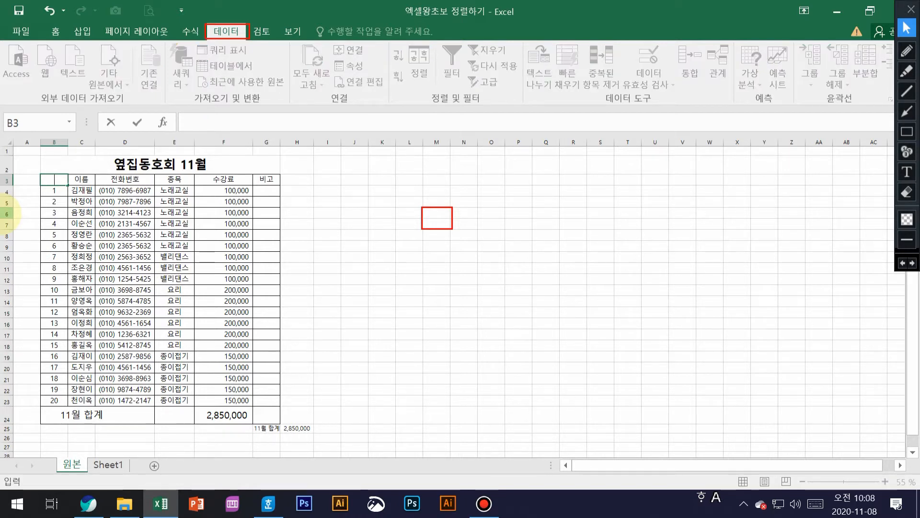
pyautogui.press('BackSpace')
pyautogui.press('BackSpace')
pyautogui.press('Hangul')
pyautogui.write('ㅇㅍ')
pyautogui.press('BackSpace')
pyautogui.press('BackSpace')
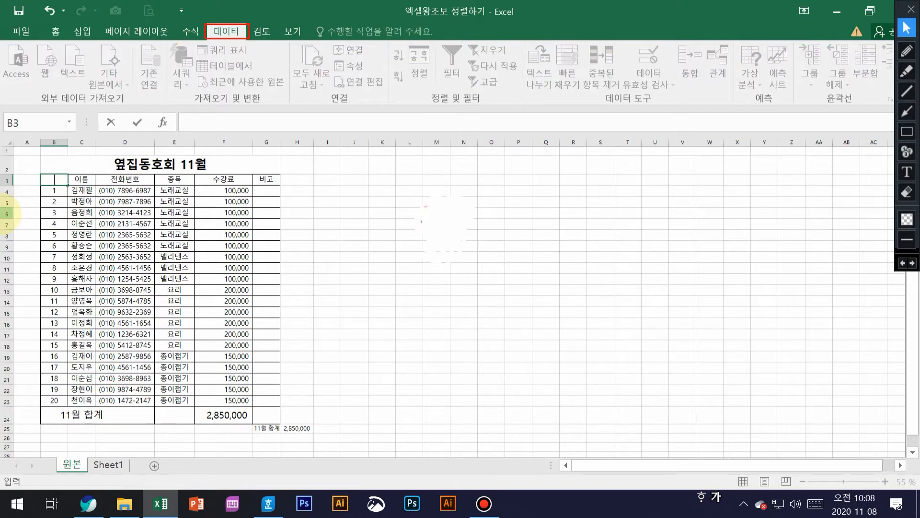
pyautogui.write('차례')
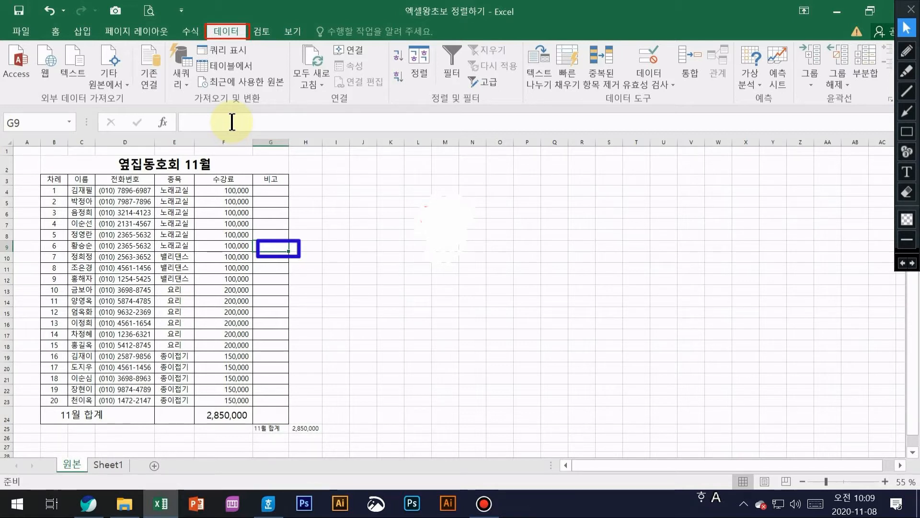
# Enter =SUM(F4:F9) in G9, giving the 노래교실 subtotal of 600,000
pyautogui.click(232, 122)
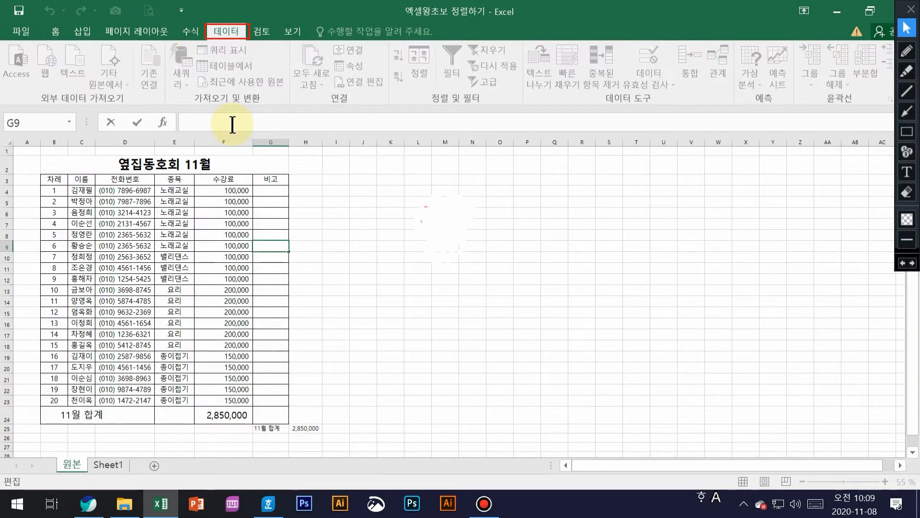
pyautogui.write('=')
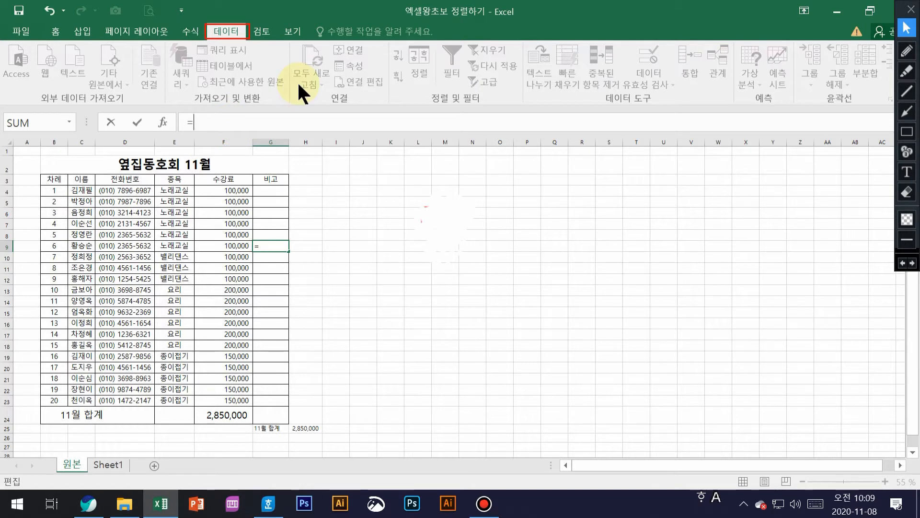
pyautogui.write('su')
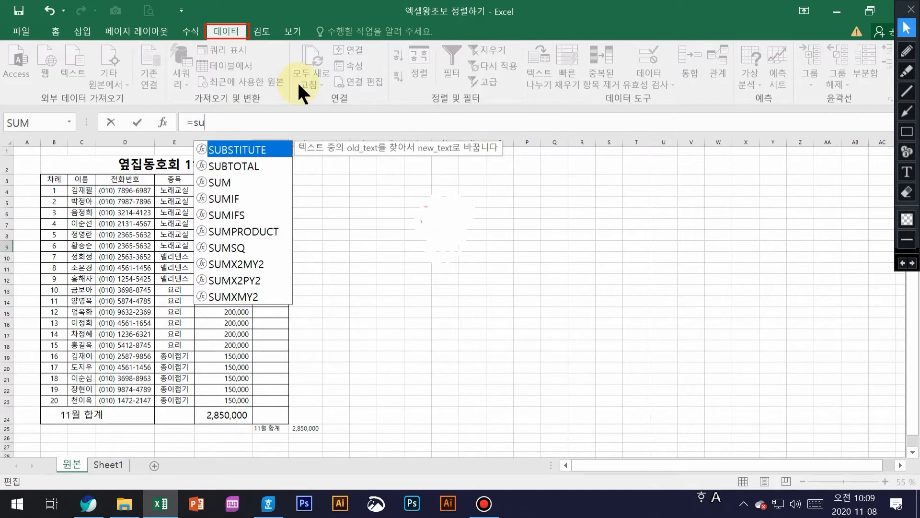
pyautogui.click(222, 179)
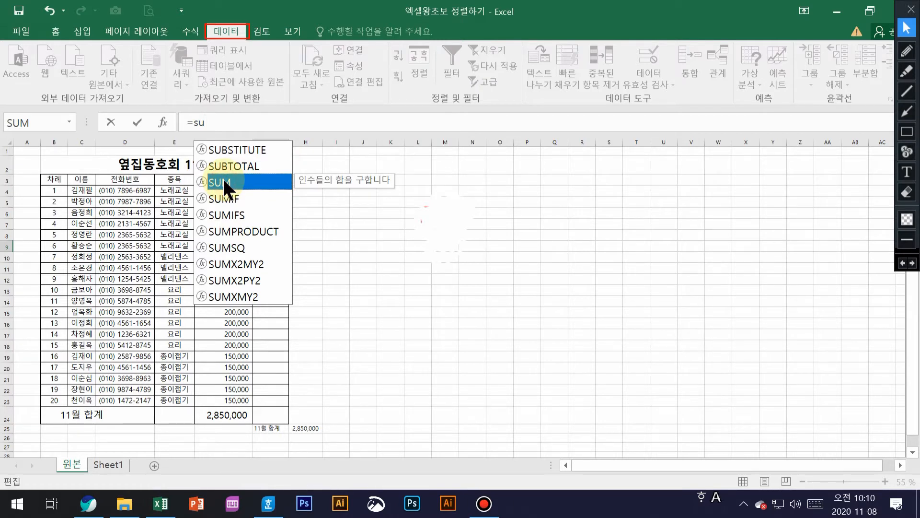
pyautogui.doubleClick(223, 182)
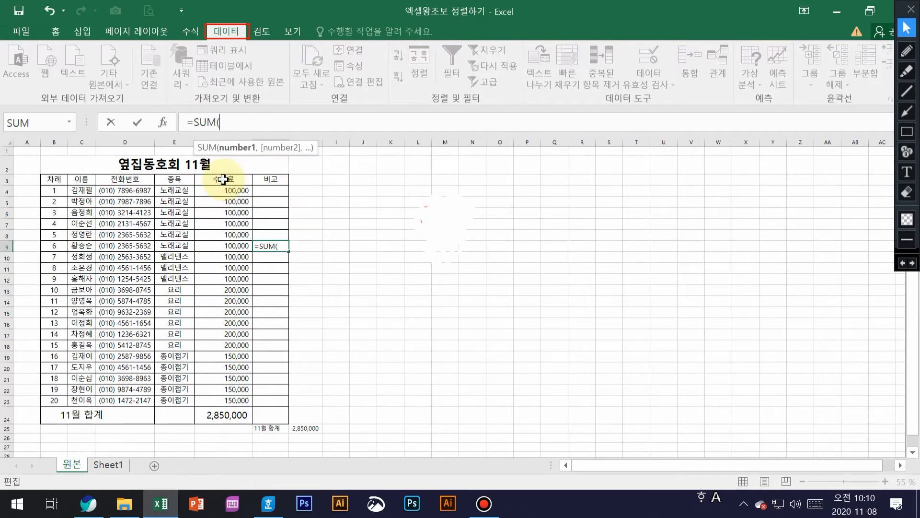
pyautogui.click(237, 191)
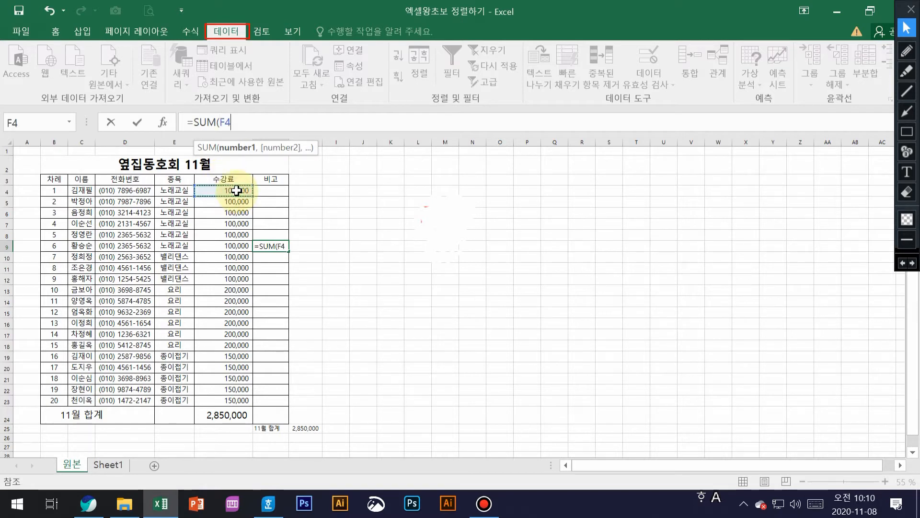
pyautogui.moveTo(237, 191); pyautogui.dragTo(241, 242)
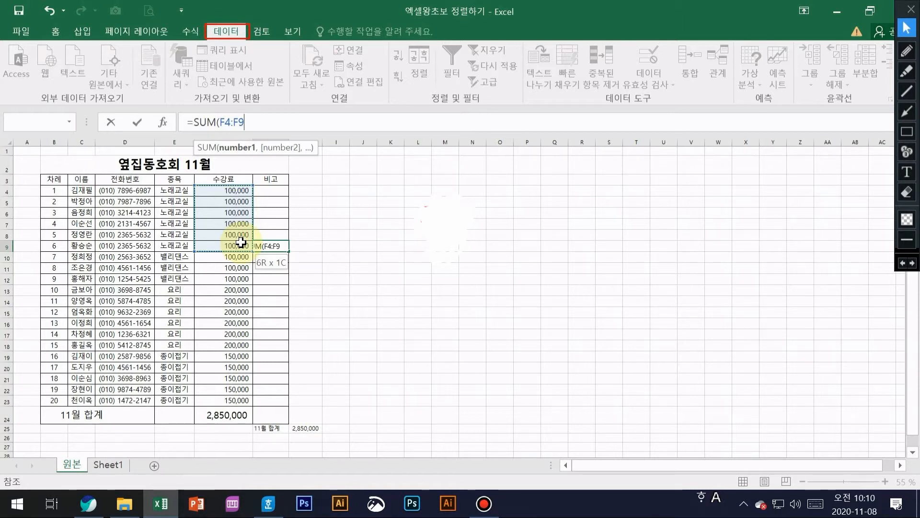
pyautogui.write(')')
pyautogui.press('Return')
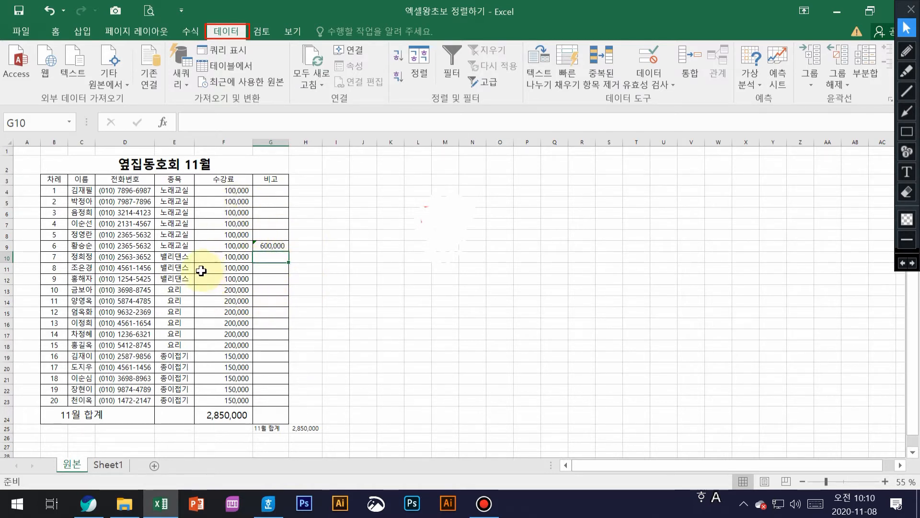
# Enter =SUM(F10:F12) in G12 for the 밸리댄스 subtotal of 300,000
pyautogui.click(268, 282)
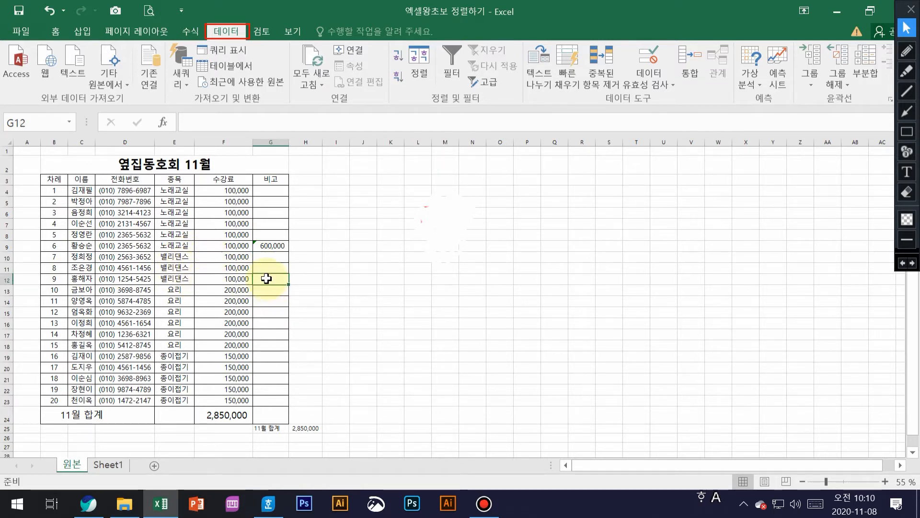
pyautogui.click(264, 116)
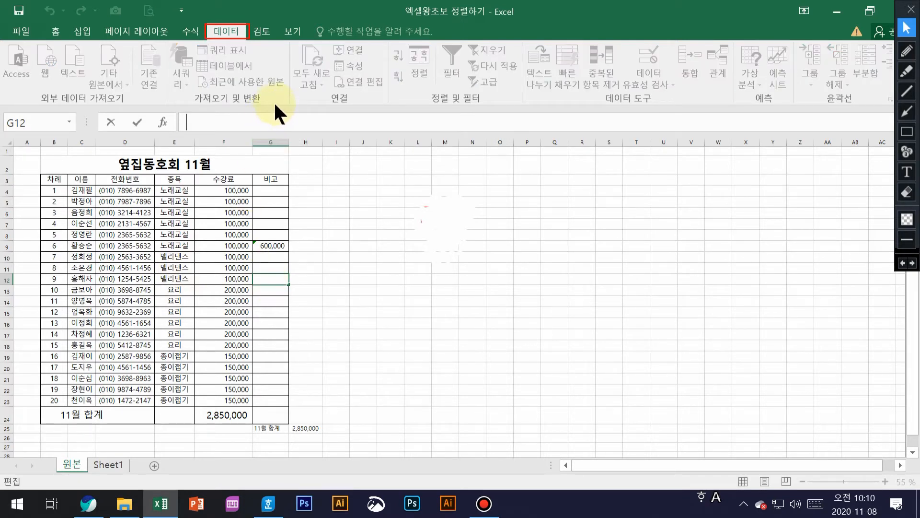
pyautogui.write('=')
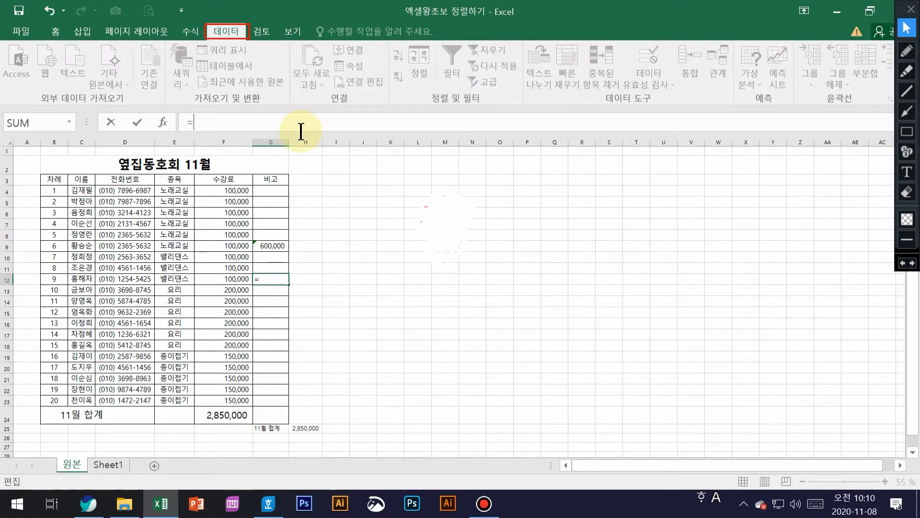
pyautogui.write('su')
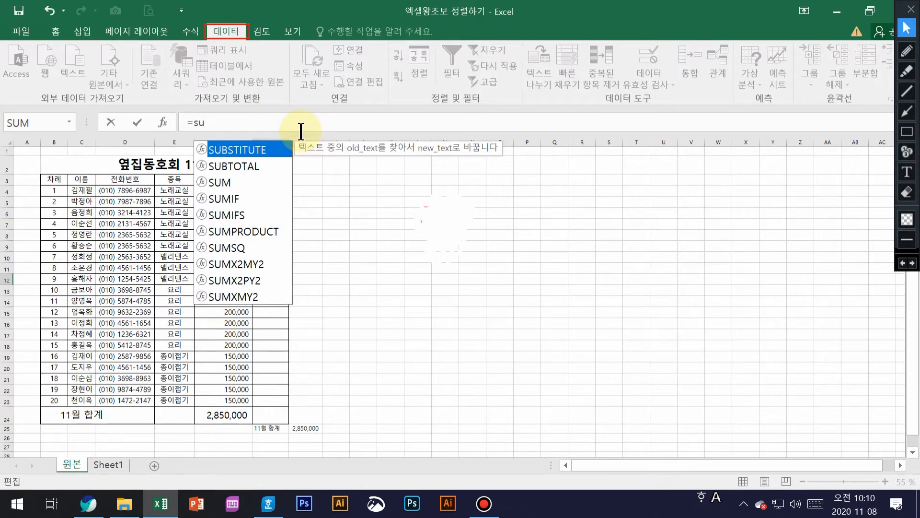
pyautogui.doubleClick(212, 181)
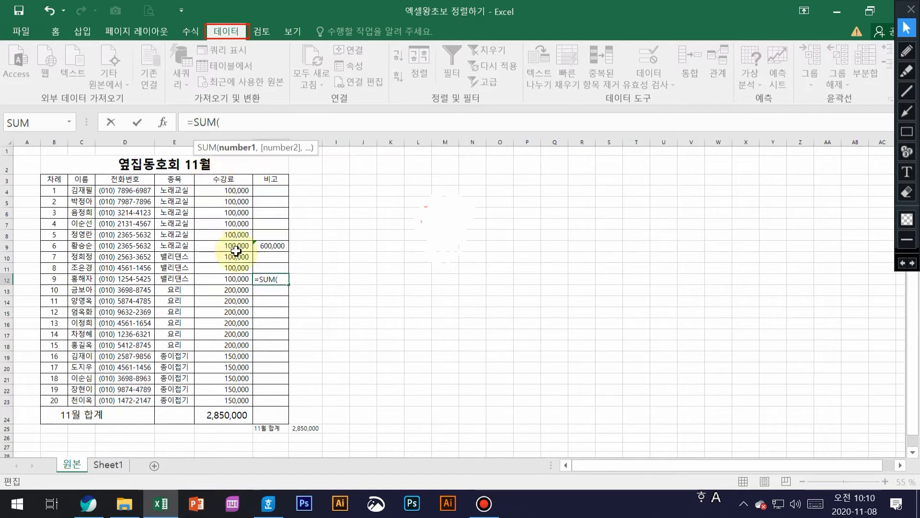
pyautogui.moveTo(238, 258); pyautogui.dragTo(240, 278)
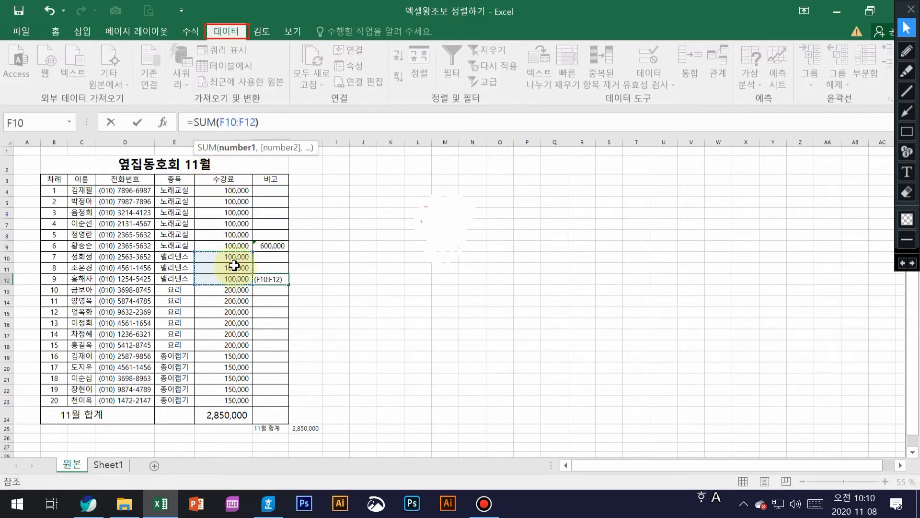
pyautogui.press('Return')
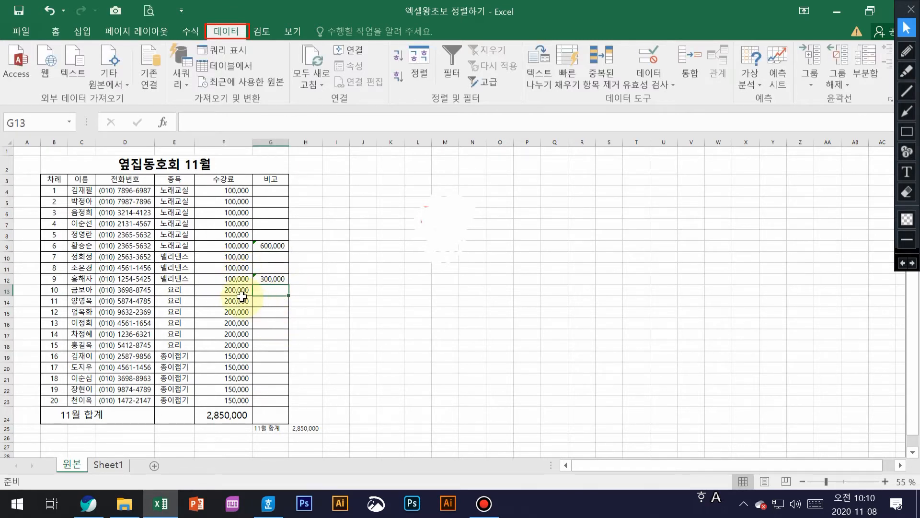
# Enter =SUM(F13:F18) in G18 for the 요리 subtotal of 1,200,000
pyautogui.click(271, 345)
pyautogui.click(214, 123)
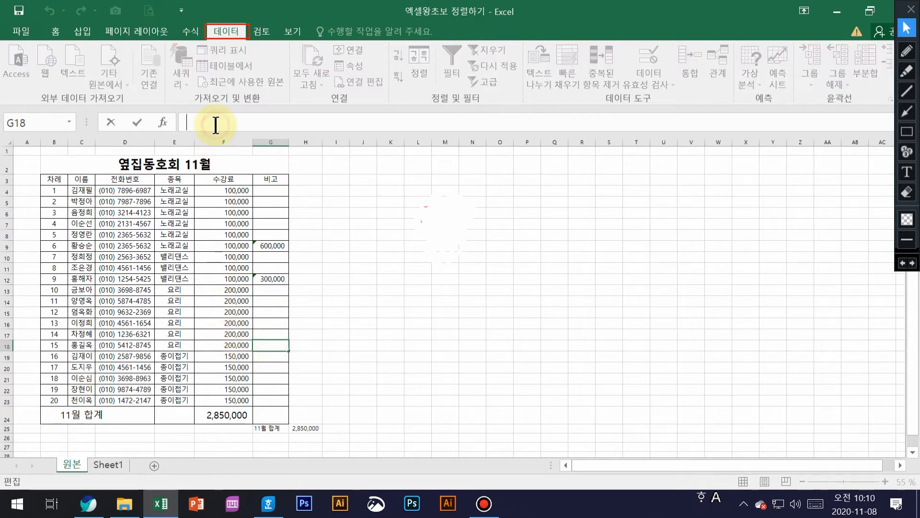
pyautogui.write('=')
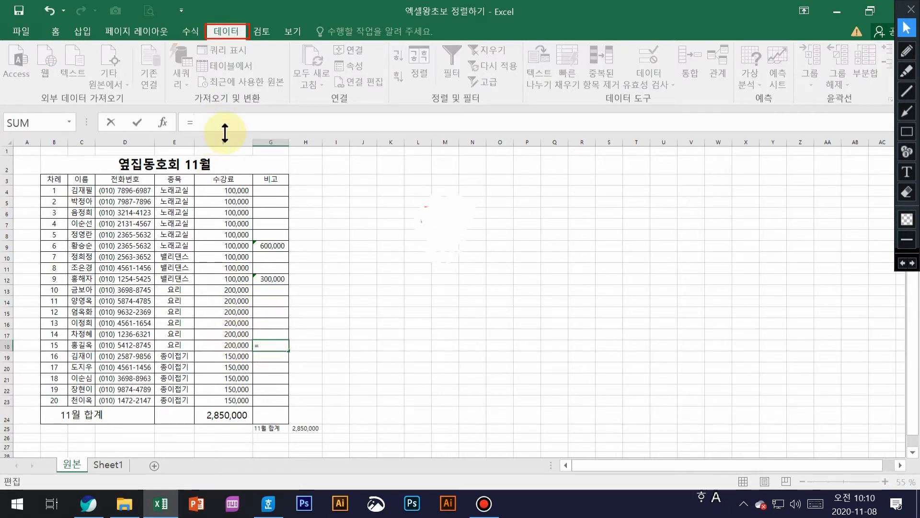
pyautogui.write('cu')
pyautogui.press('BackSpace')
pyautogui.press('BackSpace')
pyautogui.write('su')
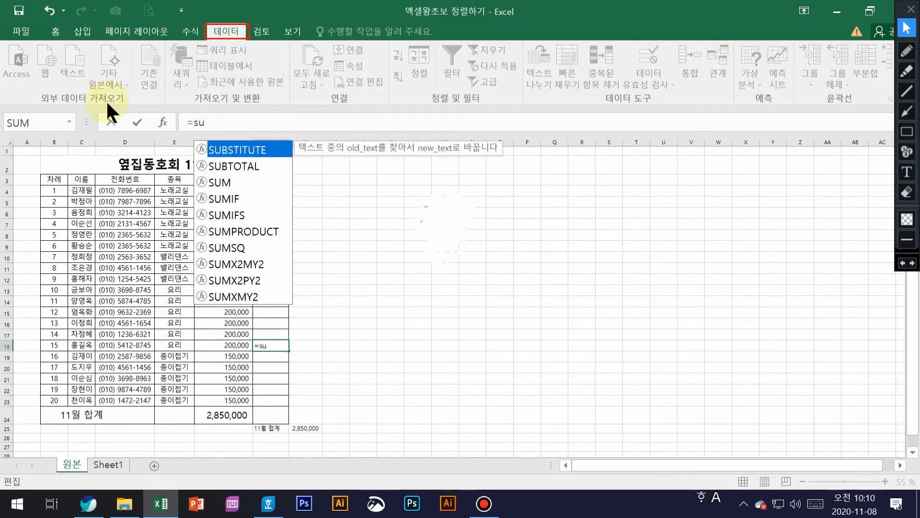
pyautogui.doubleClick(218, 177)
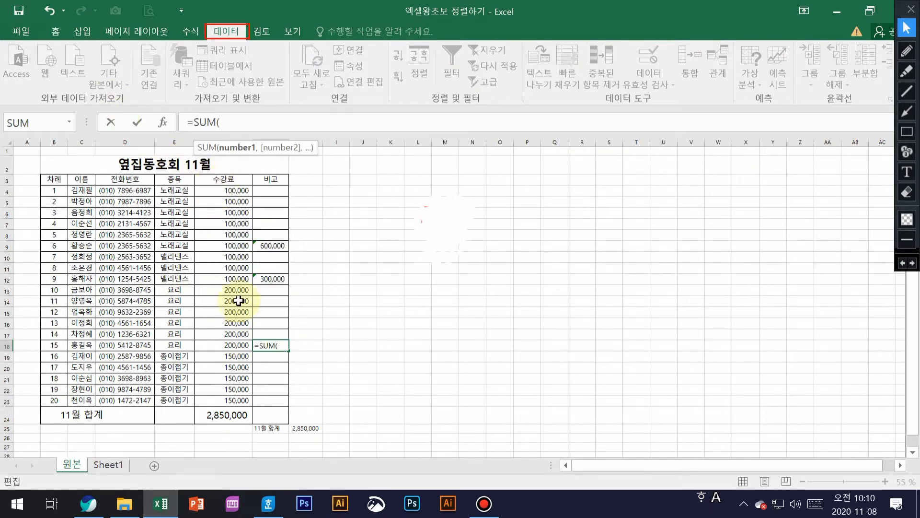
pyautogui.moveTo(237, 289); pyautogui.dragTo(240, 343)
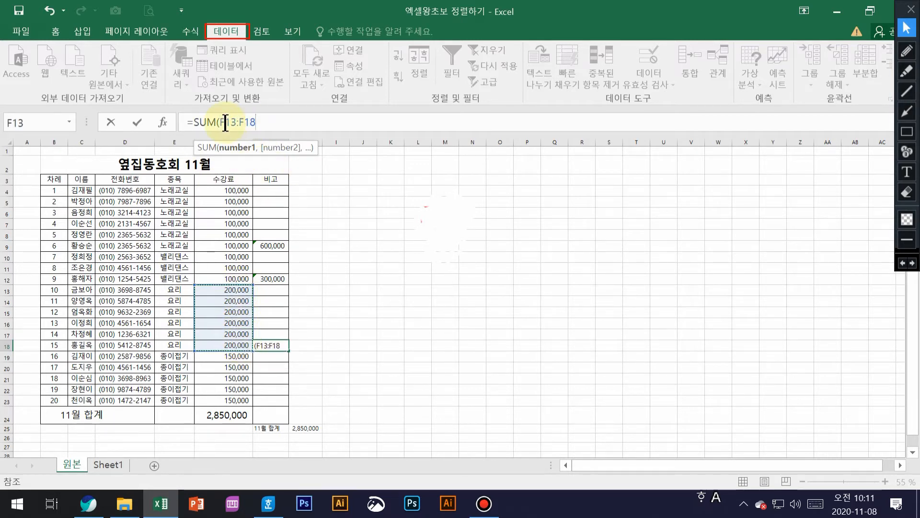
pyautogui.click(257, 122)
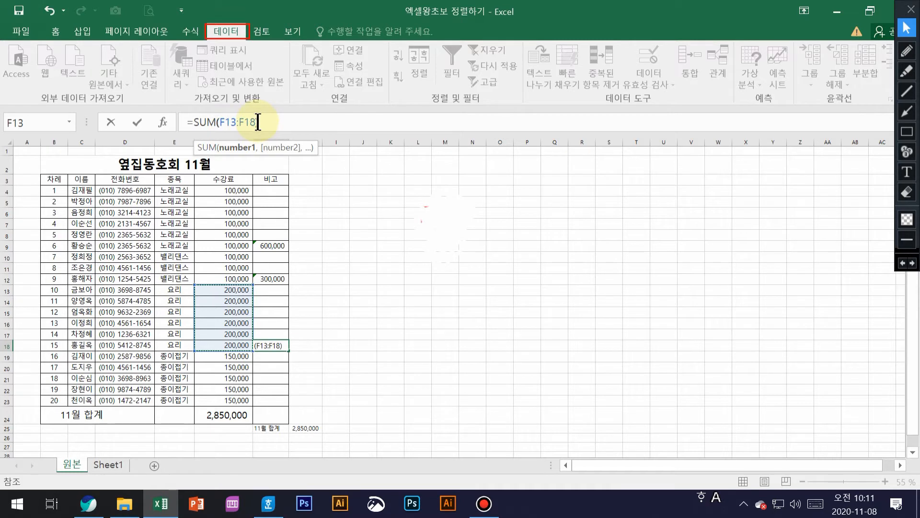
pyautogui.write(')')
pyautogui.press('Return')
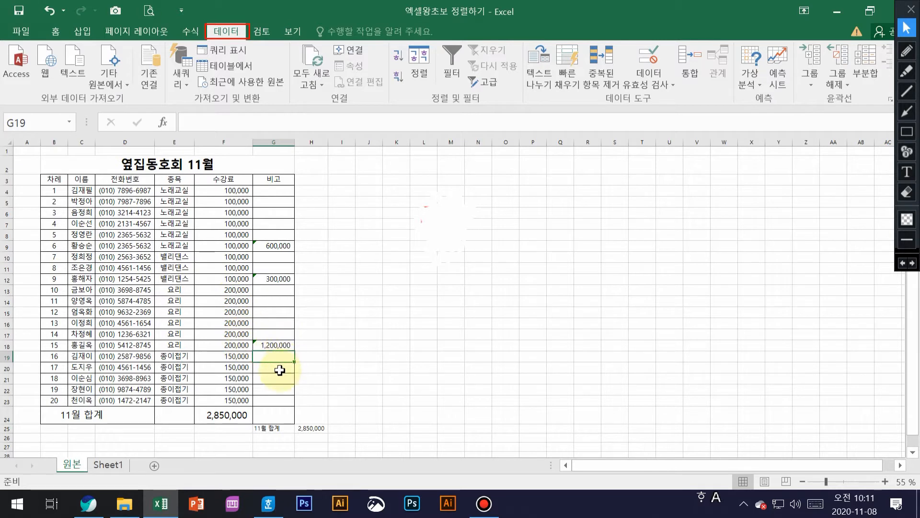
# Enter =SUM(F19:F23) in G23 for the 종이접기 subtotal of 750,000
pyautogui.click(276, 401)
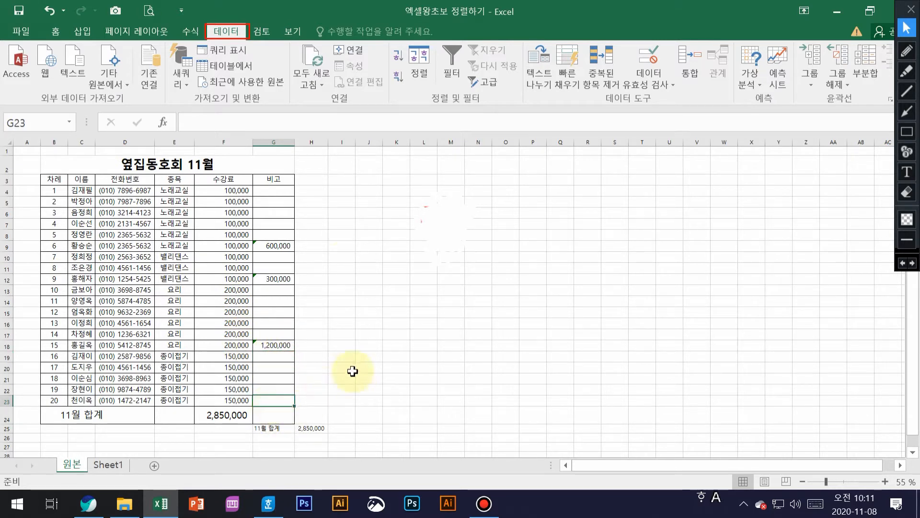
pyautogui.write('=')
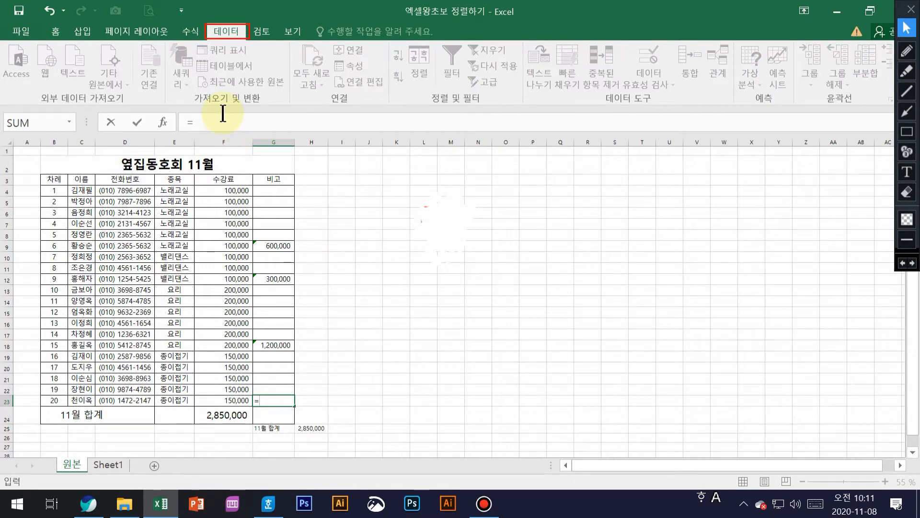
pyautogui.write('su')
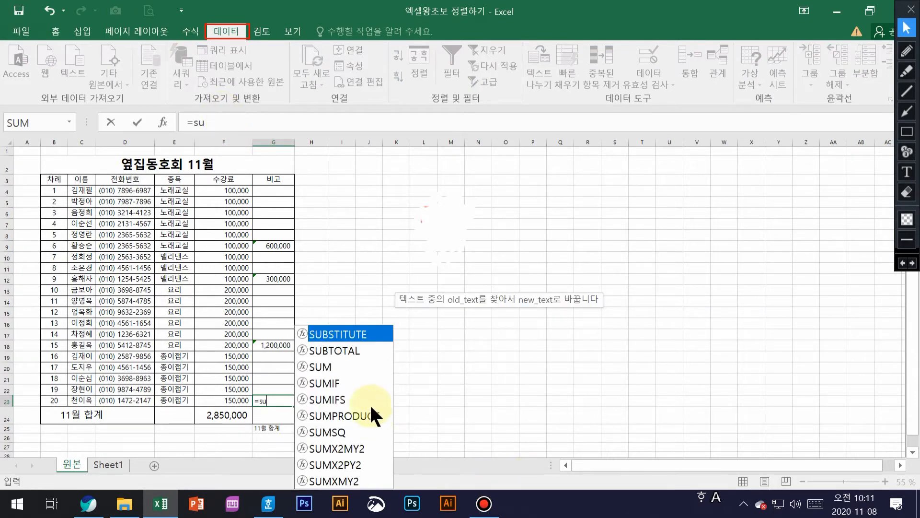
pyautogui.doubleClick(322, 368)
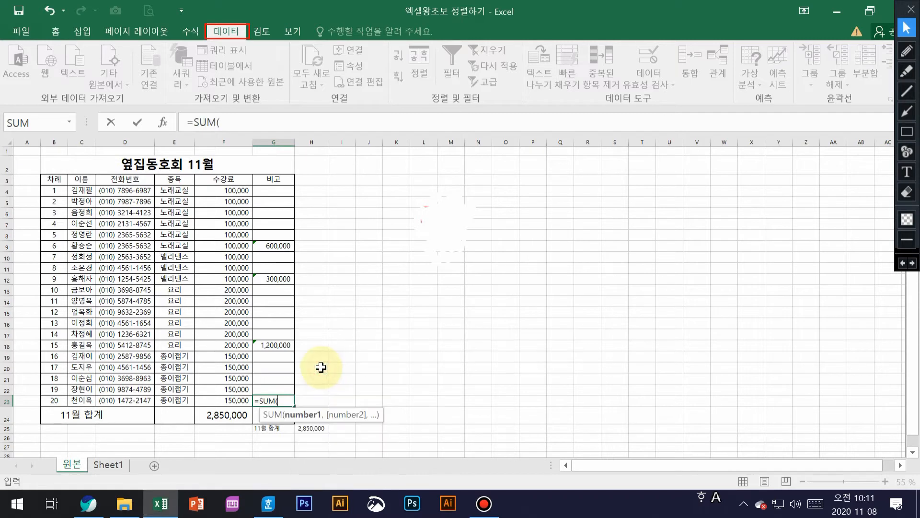
pyautogui.moveTo(238, 356); pyautogui.dragTo(245, 397)
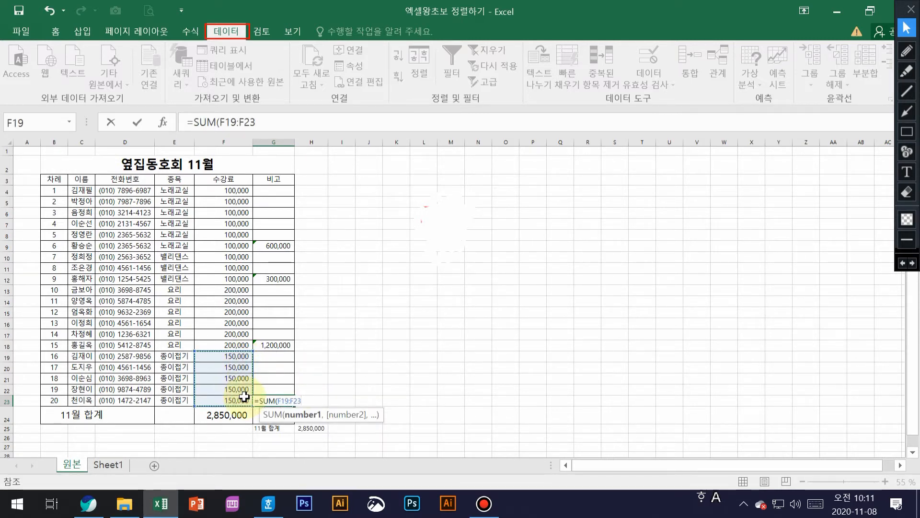
pyautogui.press('Return')
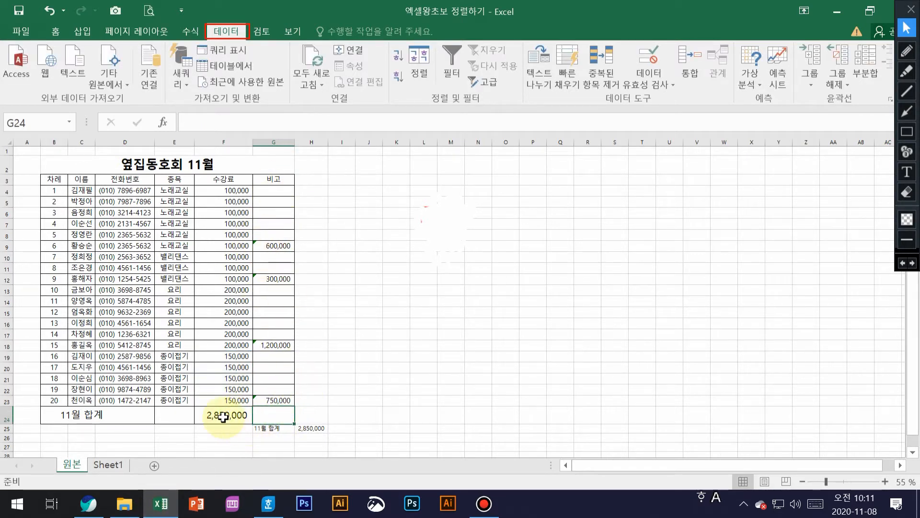
# AutoSum the G9:G23 subtotals so the 11월 합계 row shows 2,850,000, deleting the extra G24 sum
pyautogui.click(281, 245)
pyautogui.moveTo(282, 245); pyautogui.dragTo(286, 413)
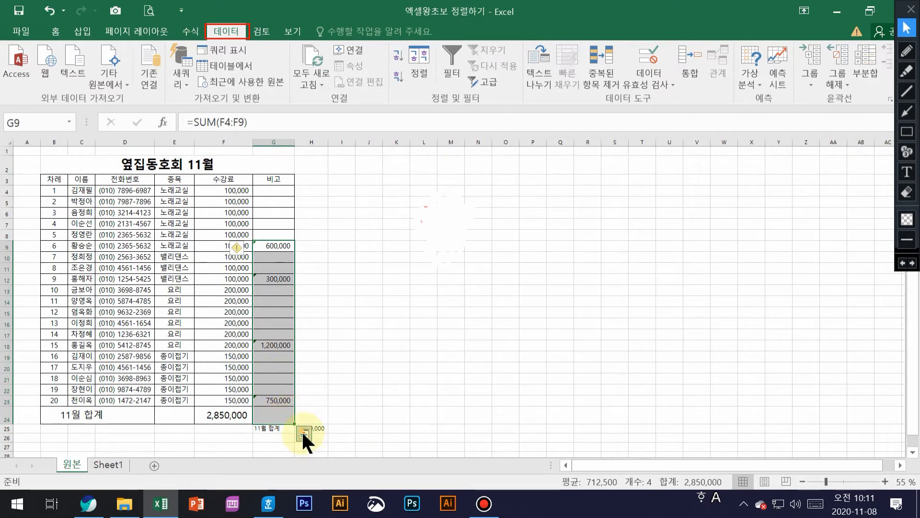
pyautogui.click(55, 32)
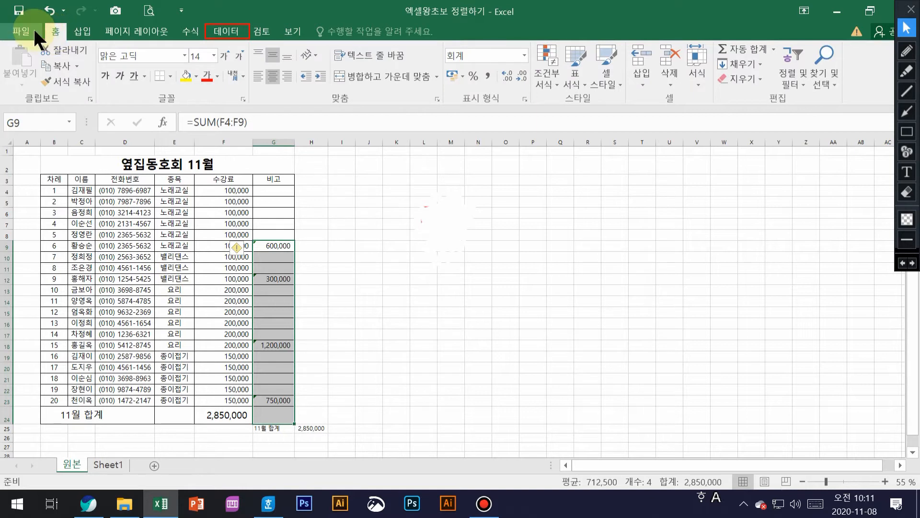
pyautogui.click(739, 46)
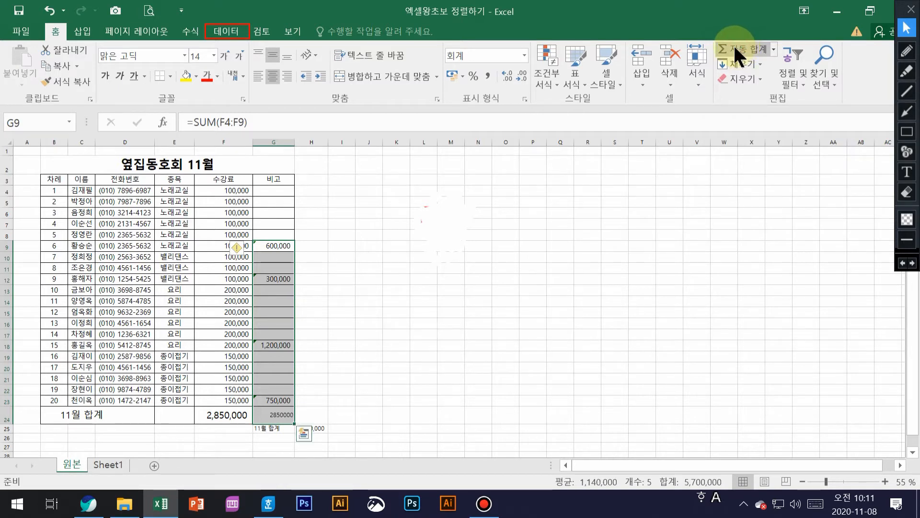
pyautogui.click(284, 416)
pyautogui.press('Delete')
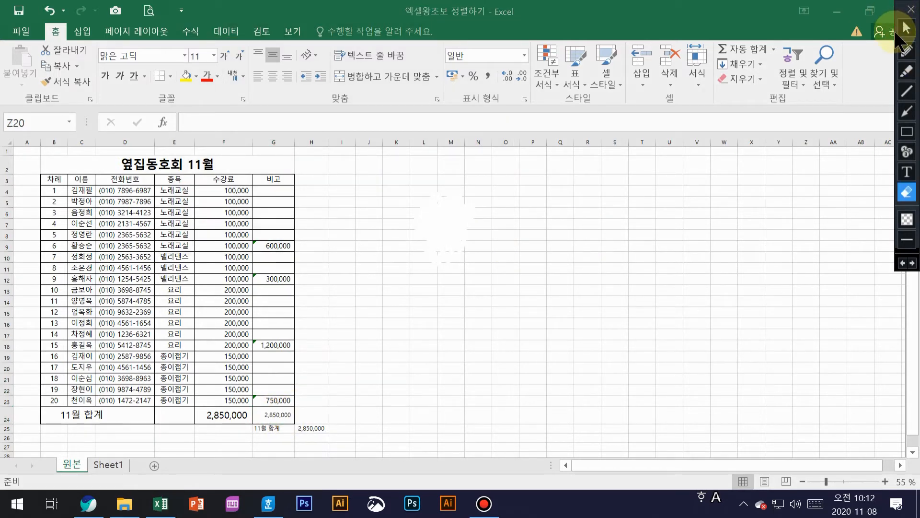
pyautogui.click(906, 27)
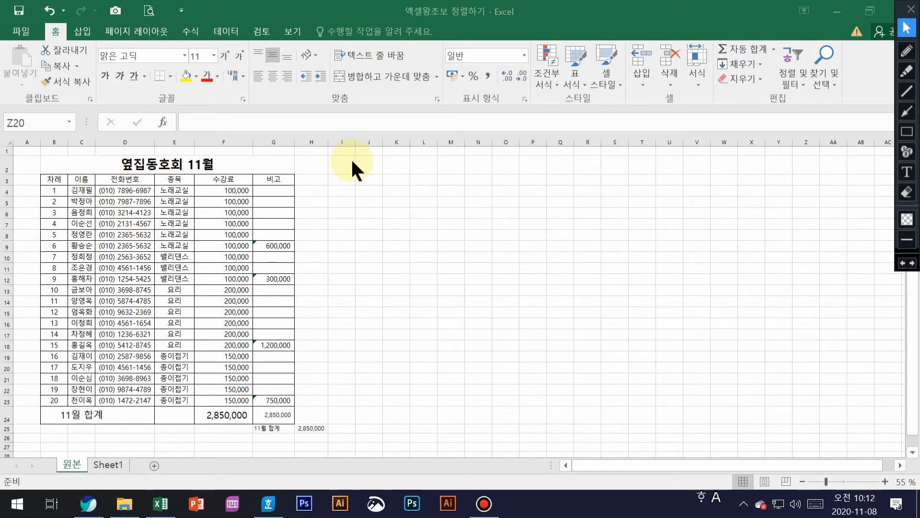
# Ctrl-drag the 원본 sheet tab past Sheet1 to create the copy 원본 (2)
pyautogui.click(75, 463)
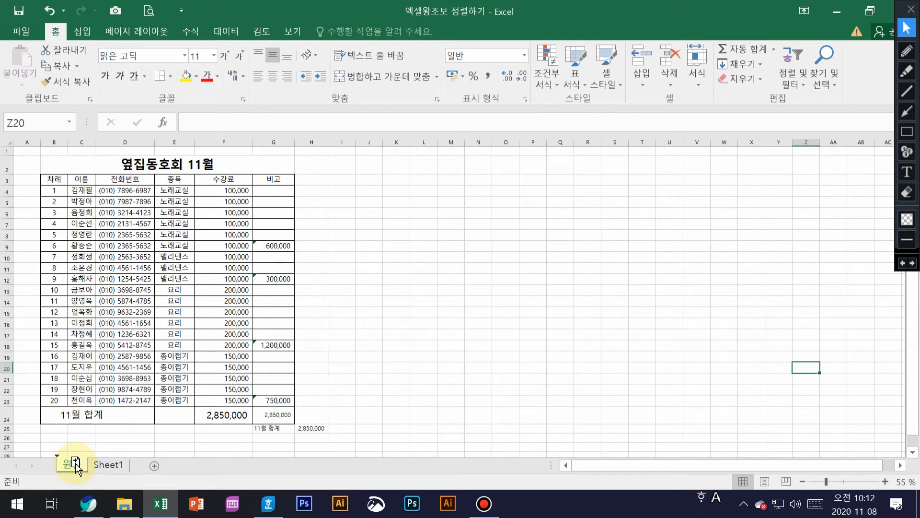
pyautogui.moveTo(77, 467); pyautogui.dragTo(140, 466)
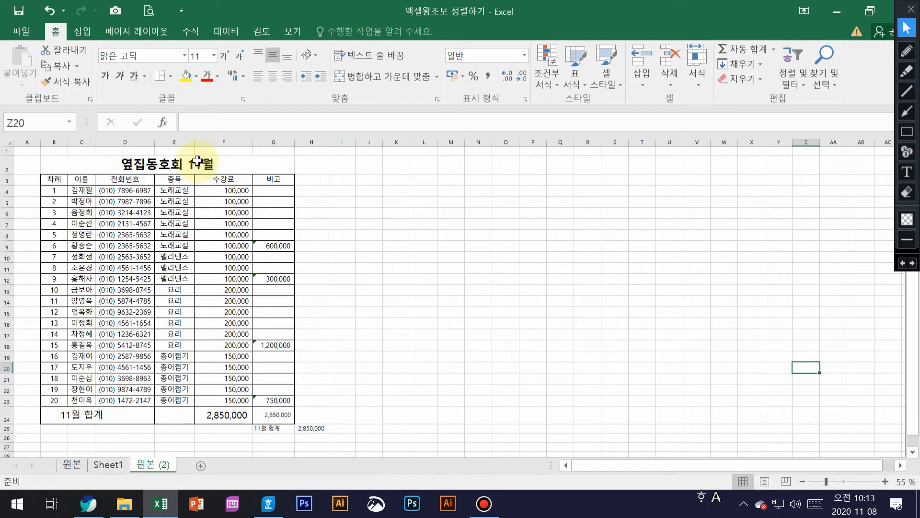
# Rename the 원본 (2) sheet tab to 12월
pyautogui.click(158, 462)
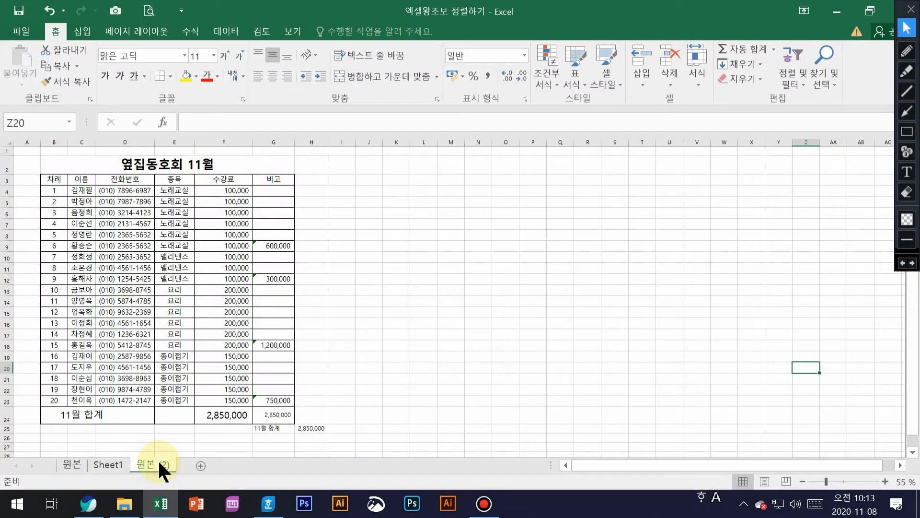
pyautogui.rightClick(158, 461)
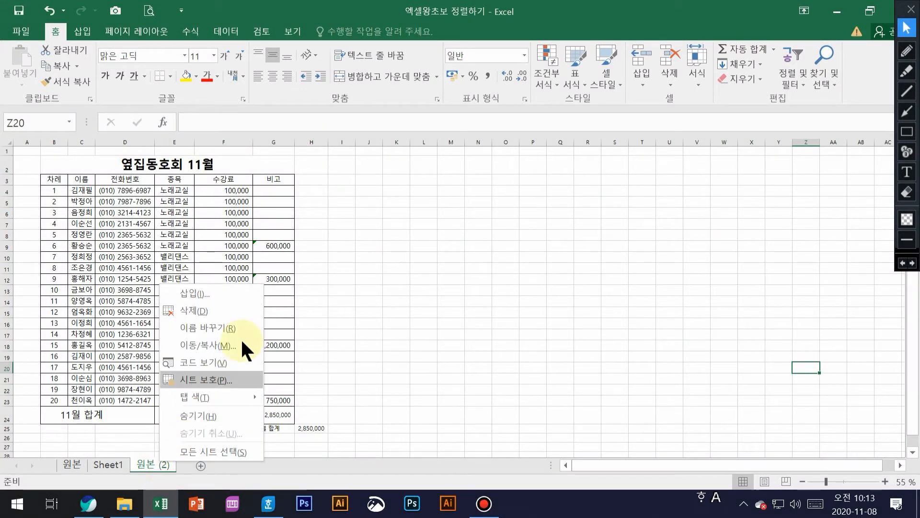
pyautogui.click(223, 327)
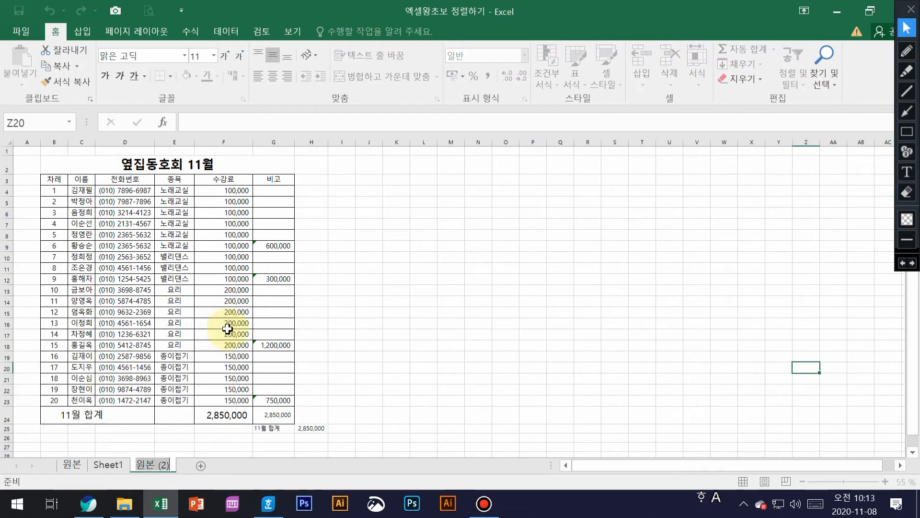
pyautogui.write('12dn')
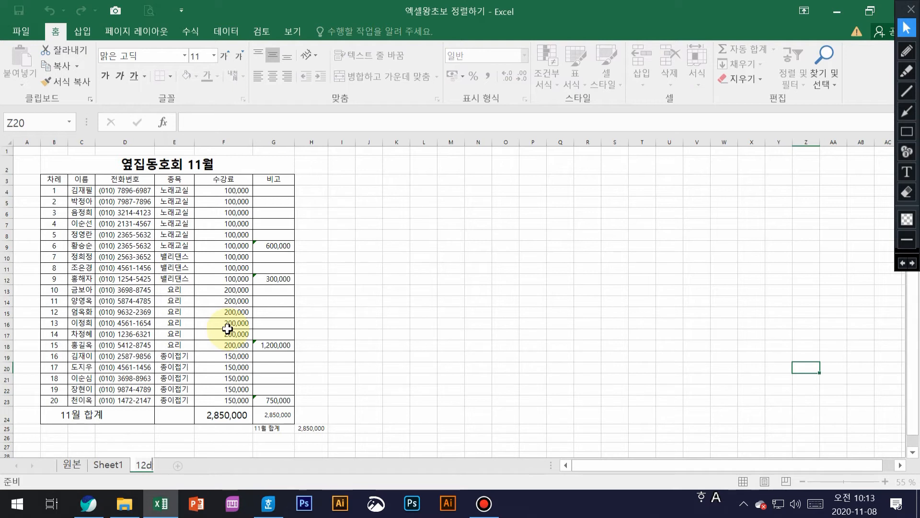
pyautogui.press('BackSpace')
pyautogui.press('BackSpace')
pyautogui.write('우')
pyautogui.press('Return')
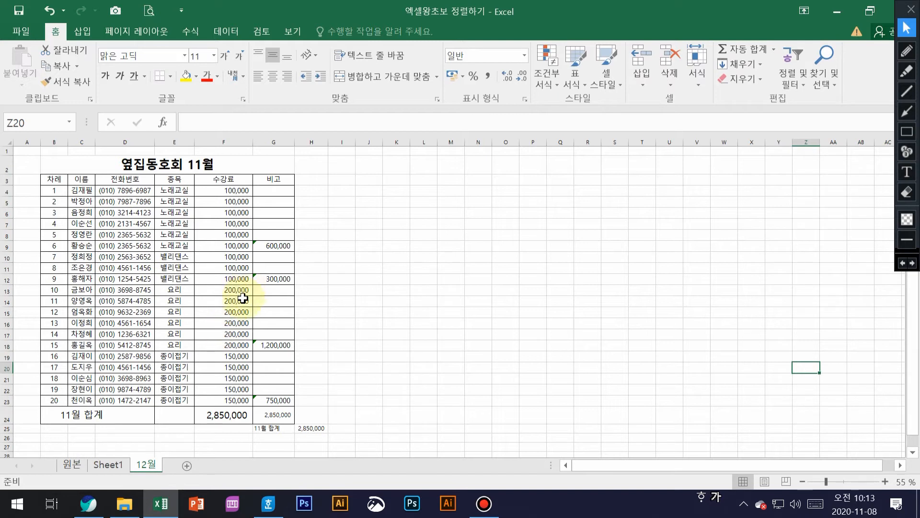
pyautogui.click(458, 214)
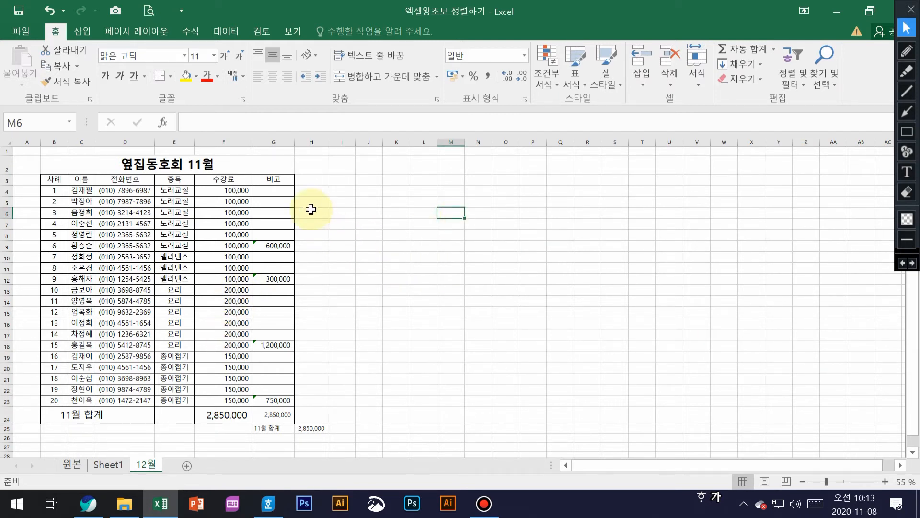
# Select G4:H25 and delete the activity subtotals and stray totals
pyautogui.moveTo(277, 192); pyautogui.dragTo(314, 423)
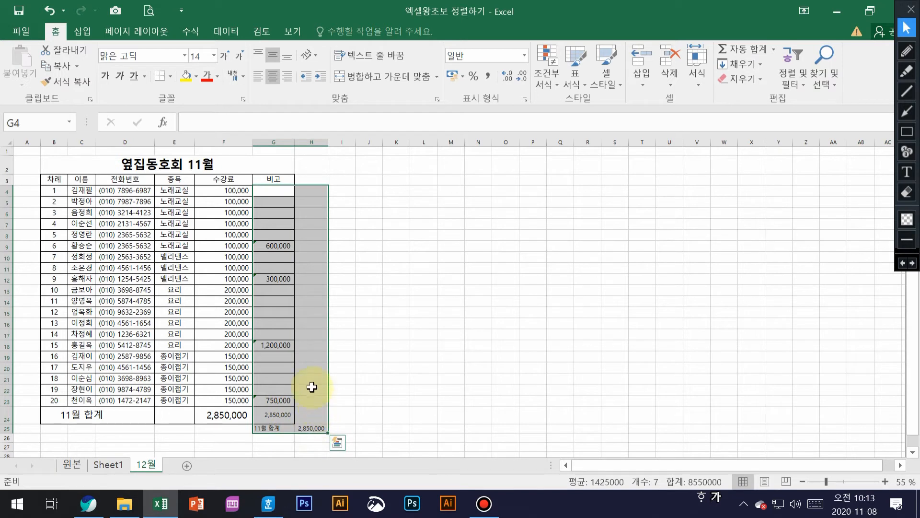
pyautogui.press('Delete')
pyautogui.click(416, 247)
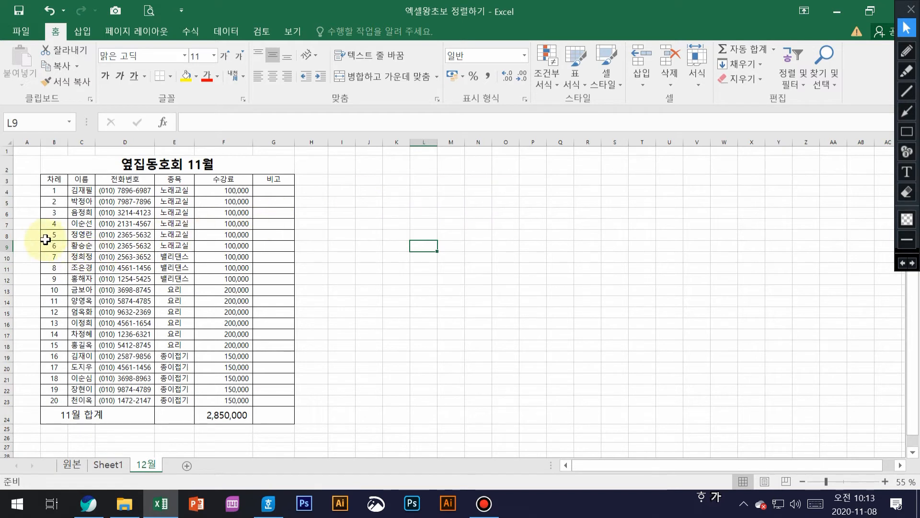
# Delete the row for entry 5 from the 12월 sheet
pyautogui.click(3, 235)
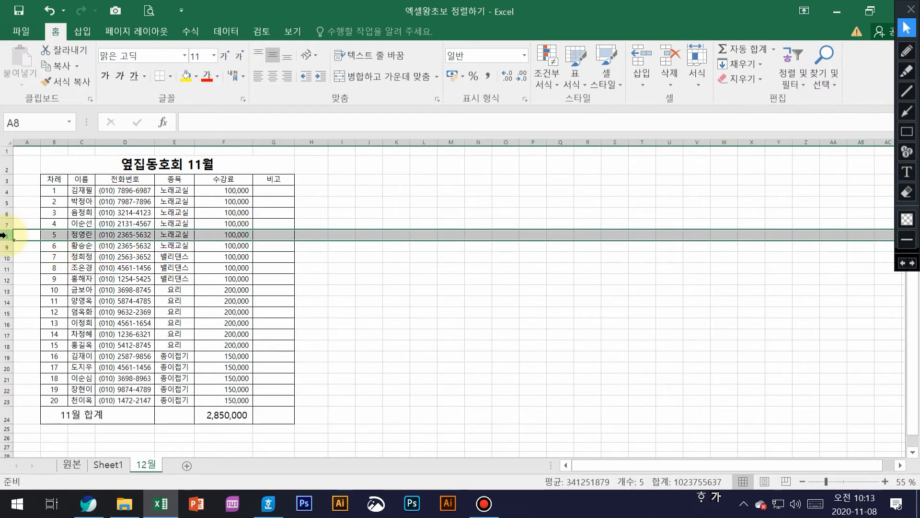
pyautogui.rightClick(3, 235)
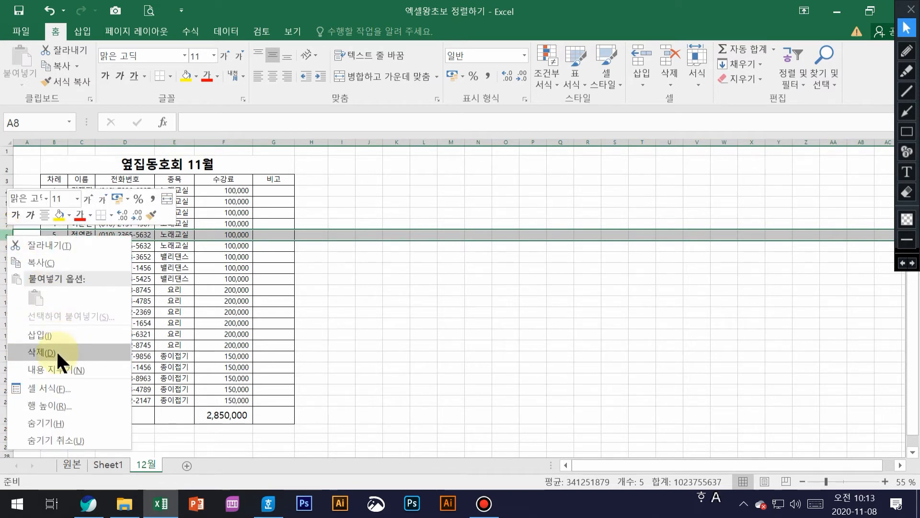
pyautogui.click(4, 235)
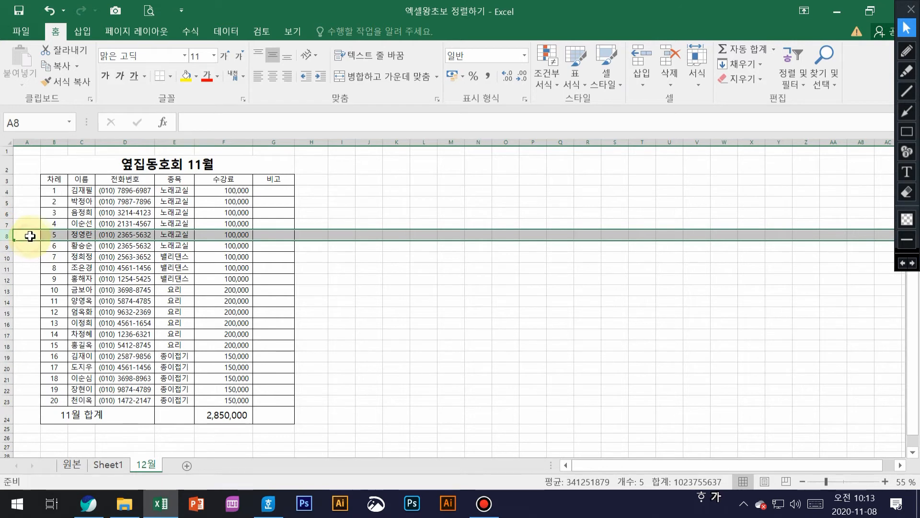
pyautogui.moveTo(30, 235); pyautogui.dragTo(125, 234)
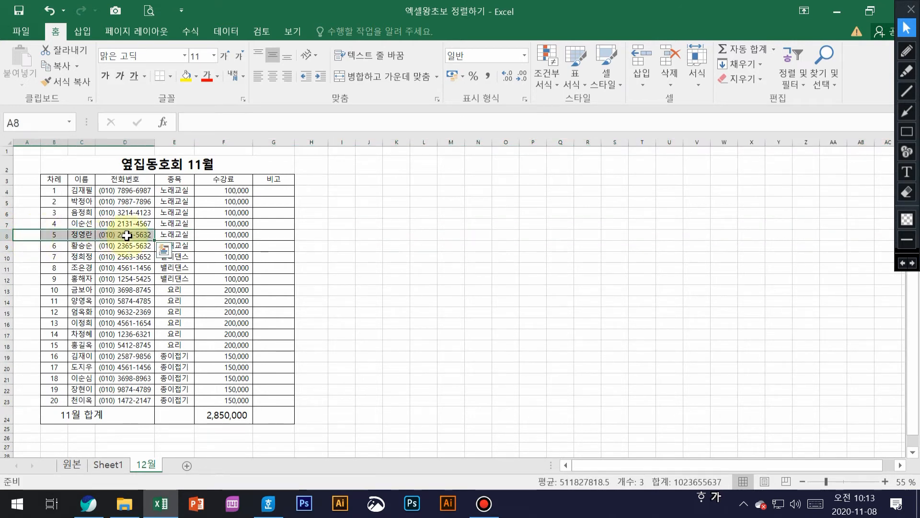
pyautogui.click(5, 236)
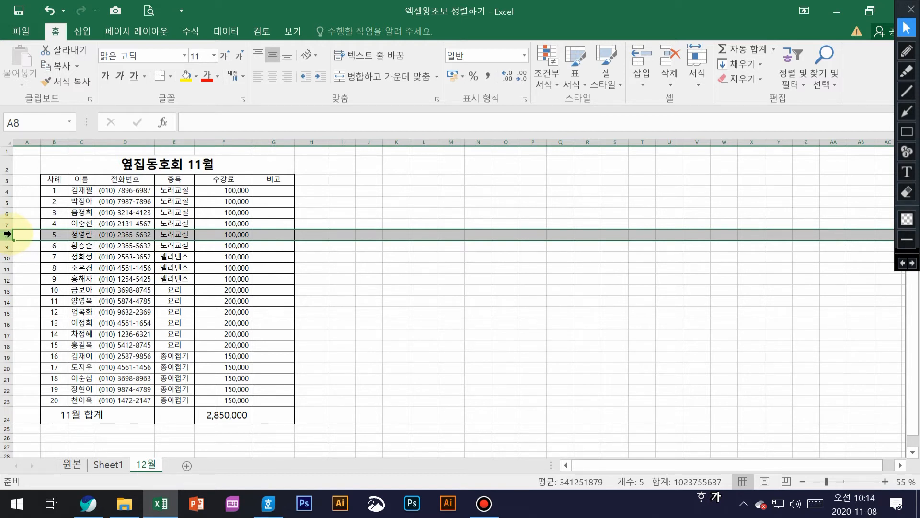
pyautogui.rightClick(7, 234)
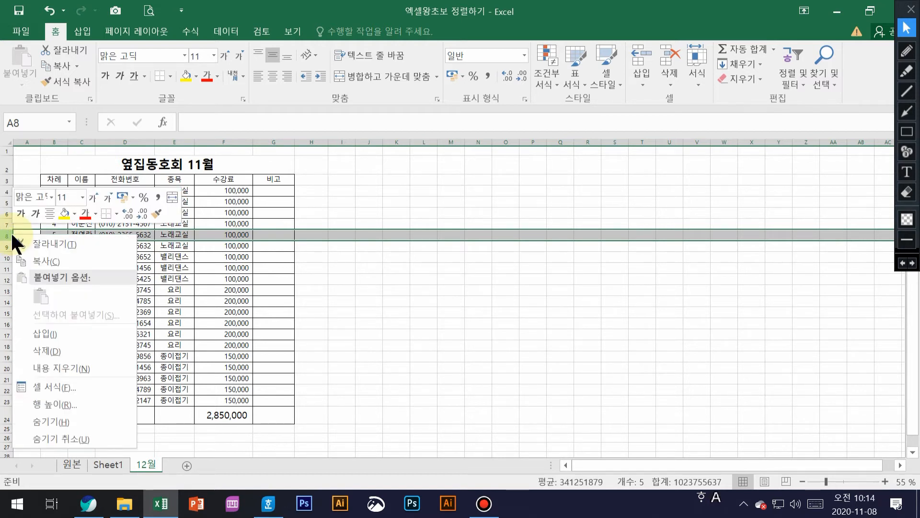
pyautogui.click(48, 350)
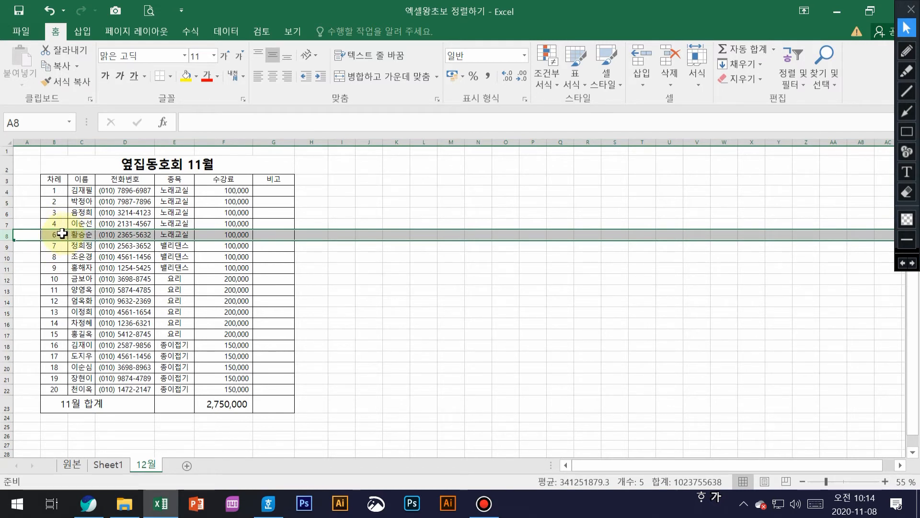
# Delete the rows for entries 12, 13 and 20, leaving 16 members totalling 2,200,000
pyautogui.click(5, 302)
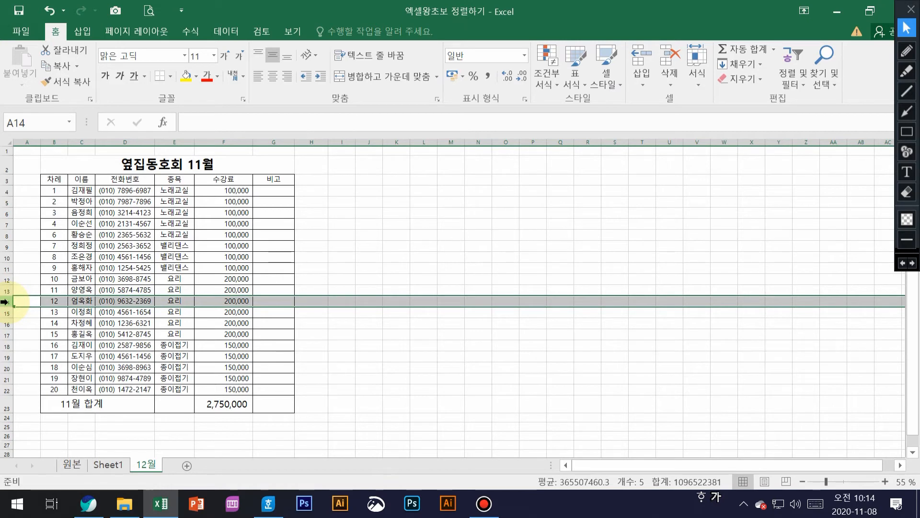
pyautogui.rightClick(5, 302)
pyautogui.click(39, 204)
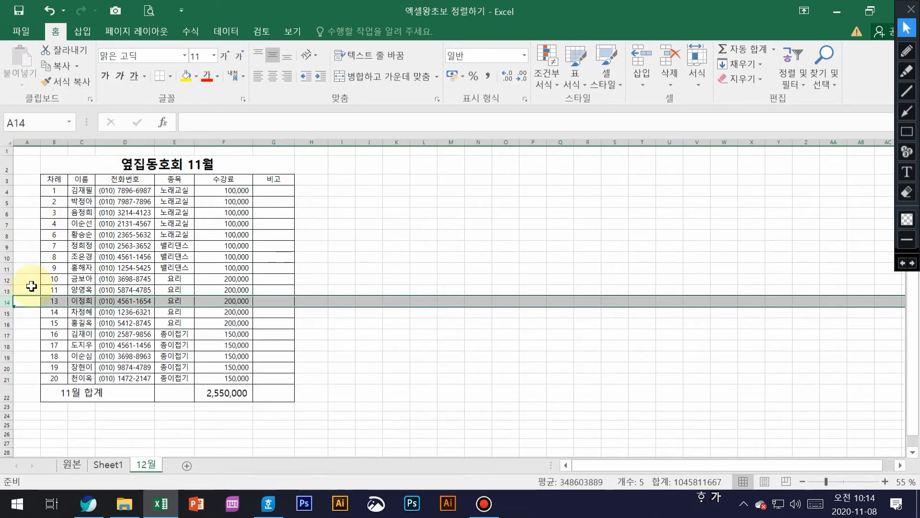
pyautogui.click(48, 270)
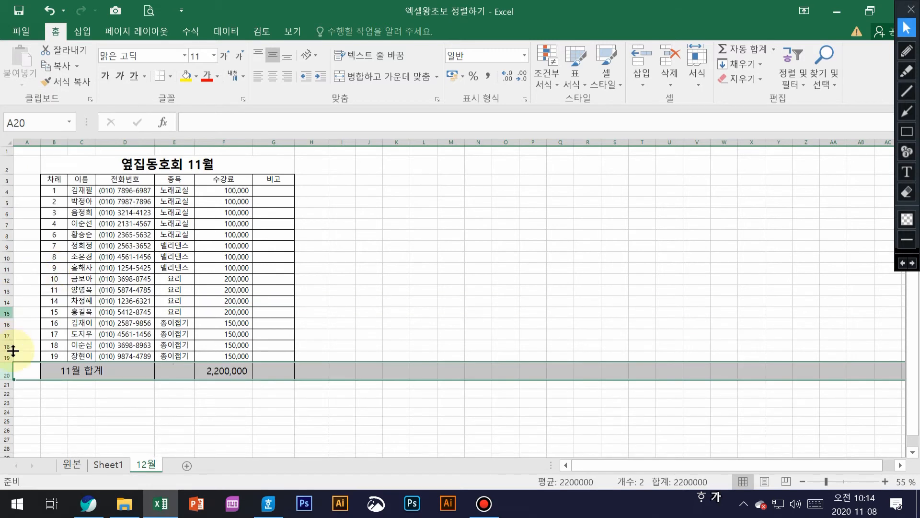
# Edit the merged total label so it reads 12월 합계 instead of 11월 합계
pyautogui.click(67, 373)
pyautogui.moveTo(67, 374); pyautogui.dragTo(108, 373)
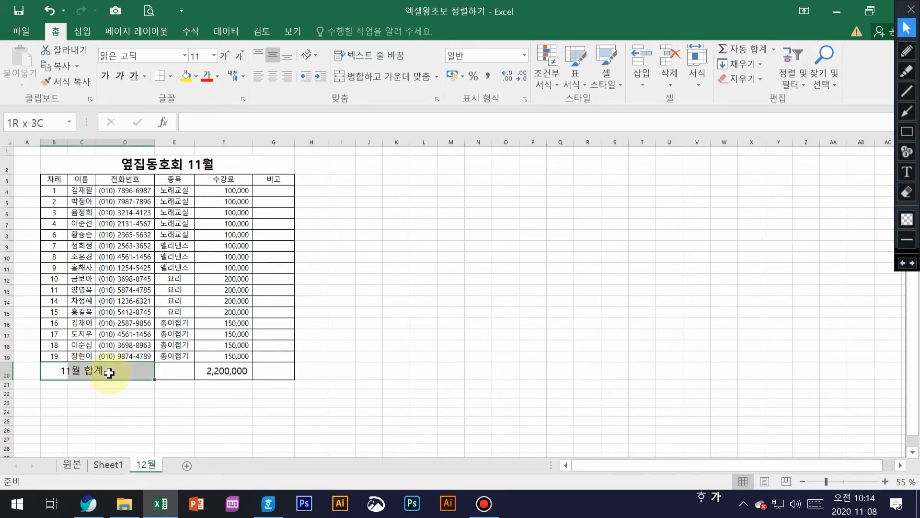
pyautogui.doubleClick(76, 371)
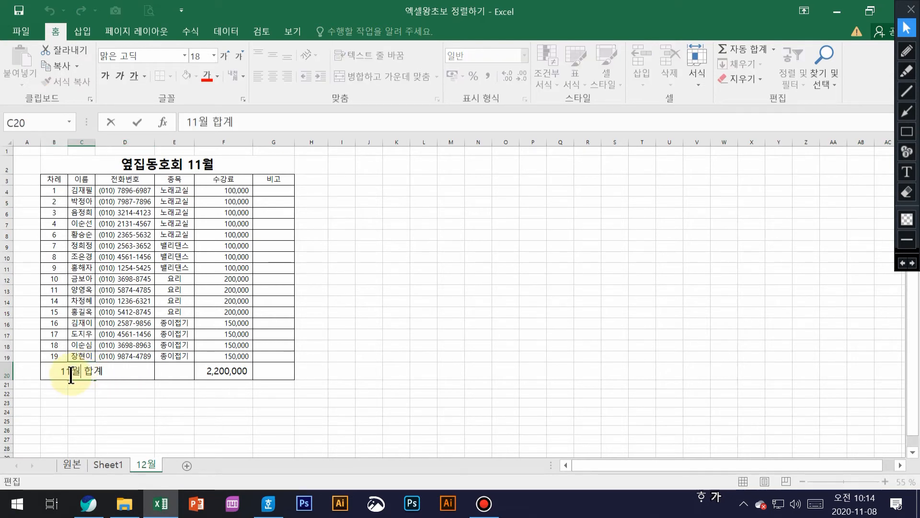
pyautogui.moveTo(66, 373); pyautogui.dragTo(71, 373)
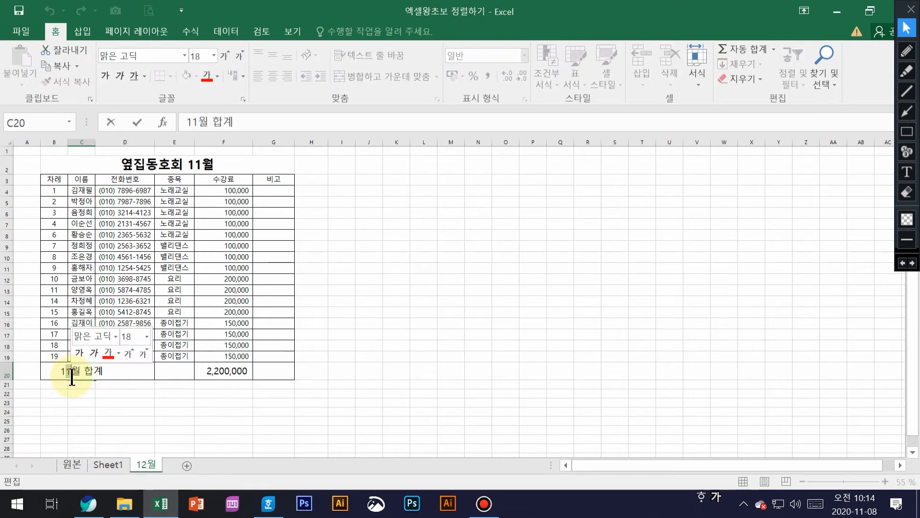
pyautogui.write('2')
pyautogui.click(213, 375)
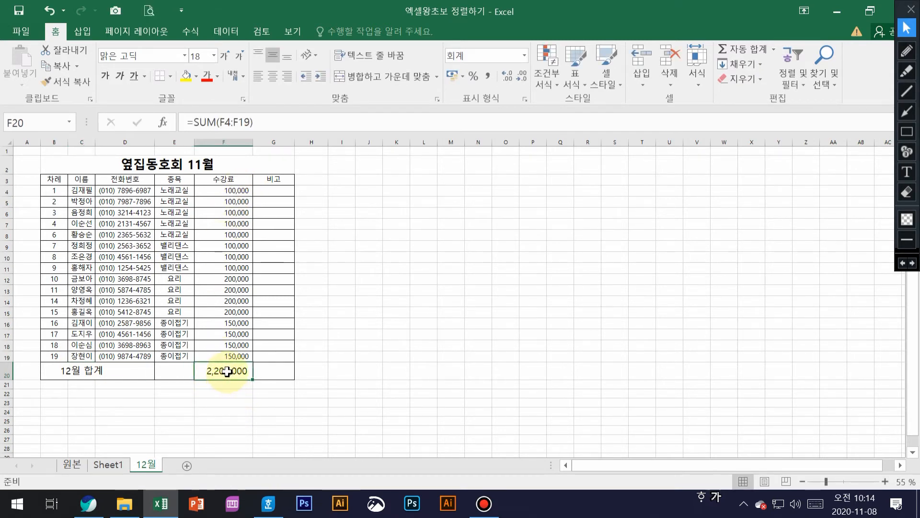
# Clear the old SUM fee total from cell F20
pyautogui.press('Delete')
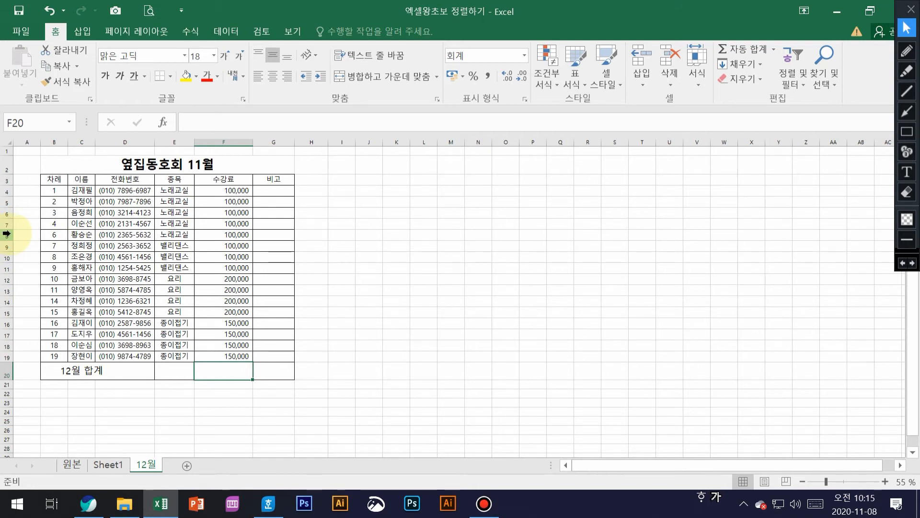
# Insert three blank rows at row 8, just after entry 4
pyautogui.rightClick(7, 234)
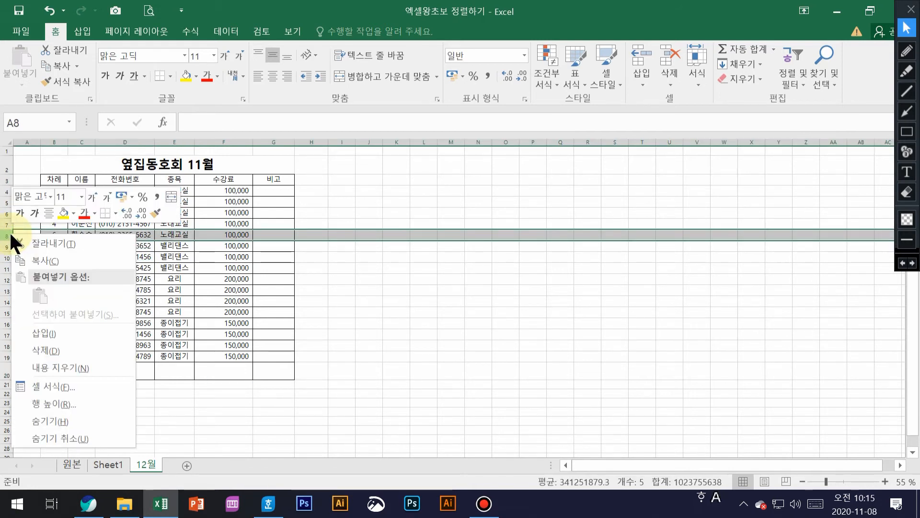
pyautogui.click(58, 332)
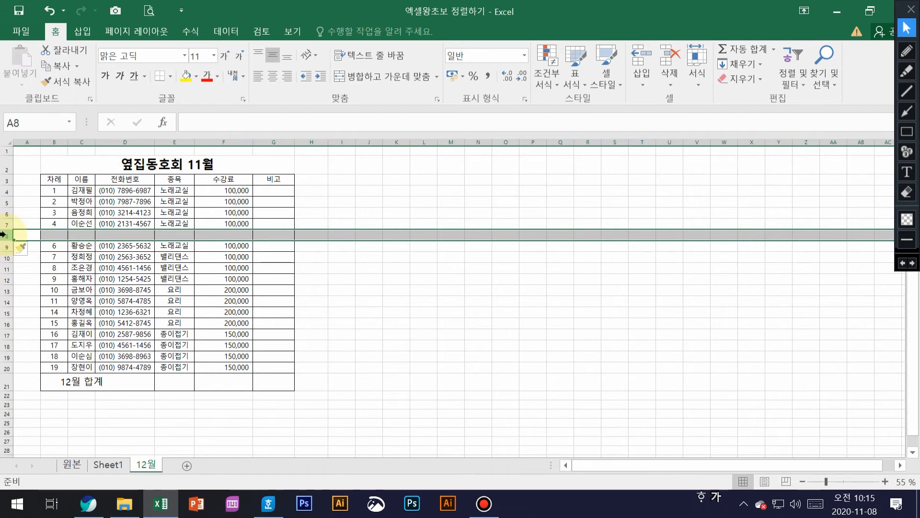
pyautogui.rightClick(4, 234)
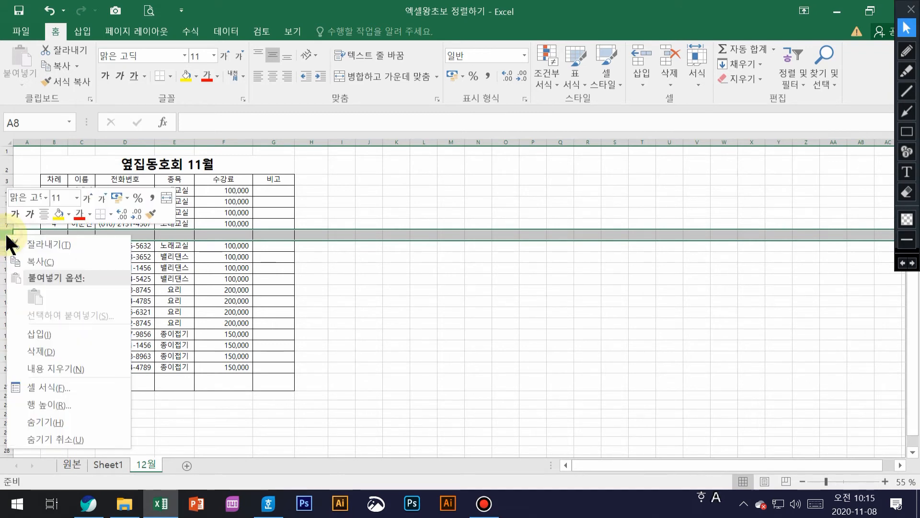
pyautogui.click(47, 331)
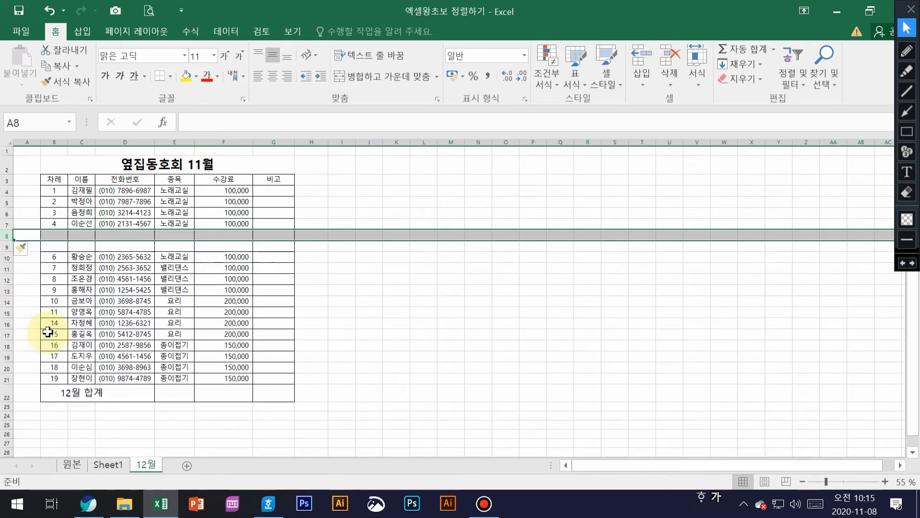
pyautogui.rightClick(5, 236)
pyautogui.click(42, 336)
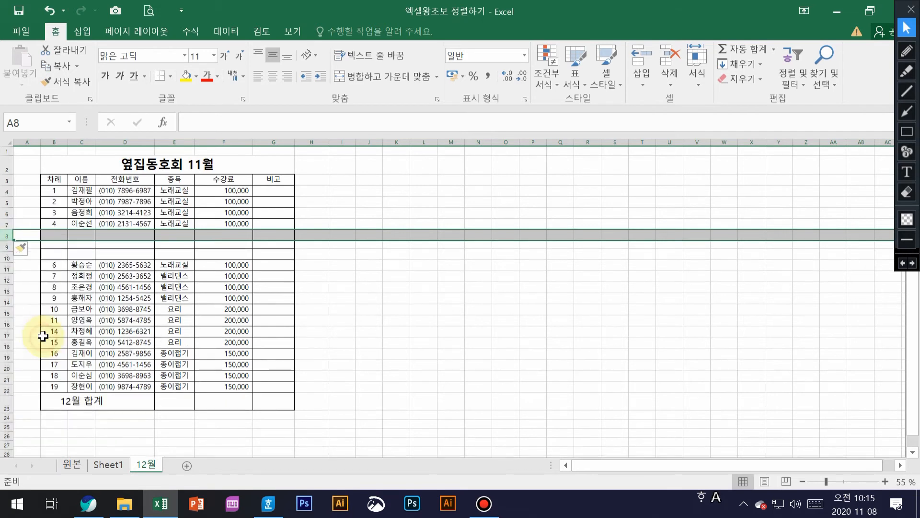
pyautogui.click(87, 235)
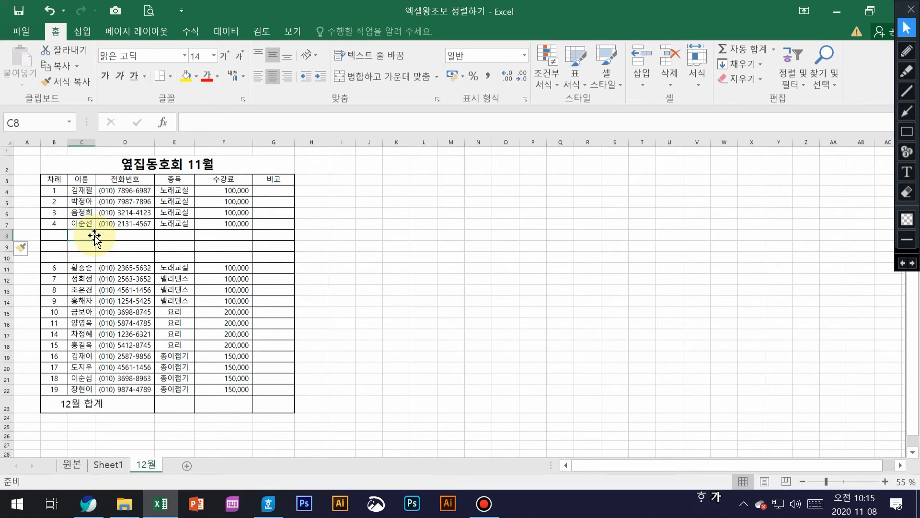
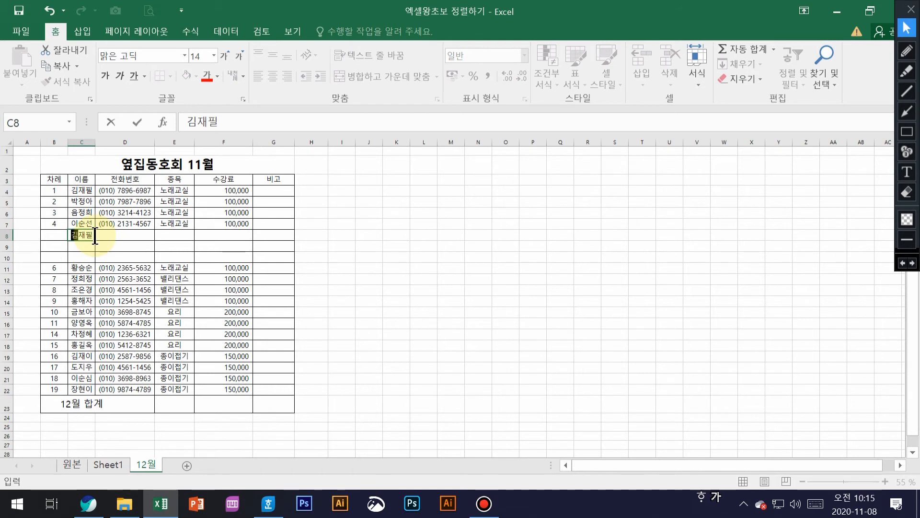
# Enter the first new member's name and phone number in row 8
pyautogui.write('아라')
pyautogui.press('Tab')
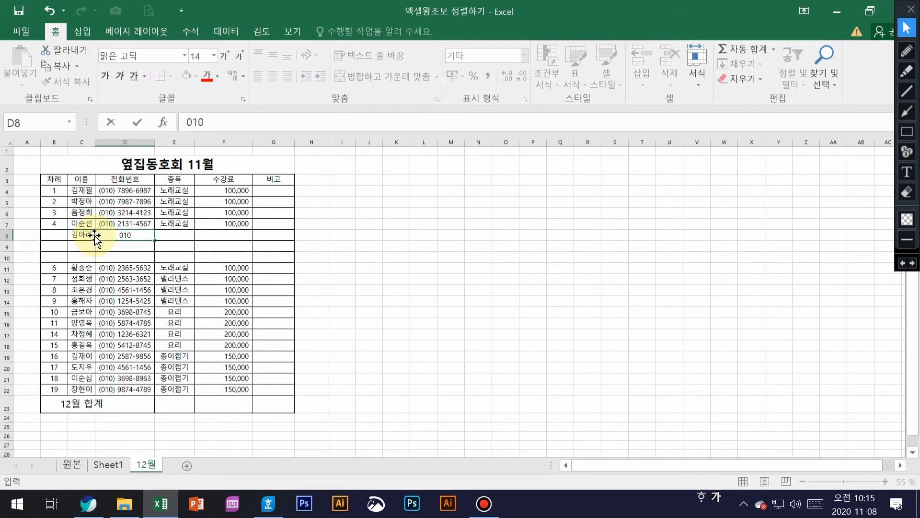
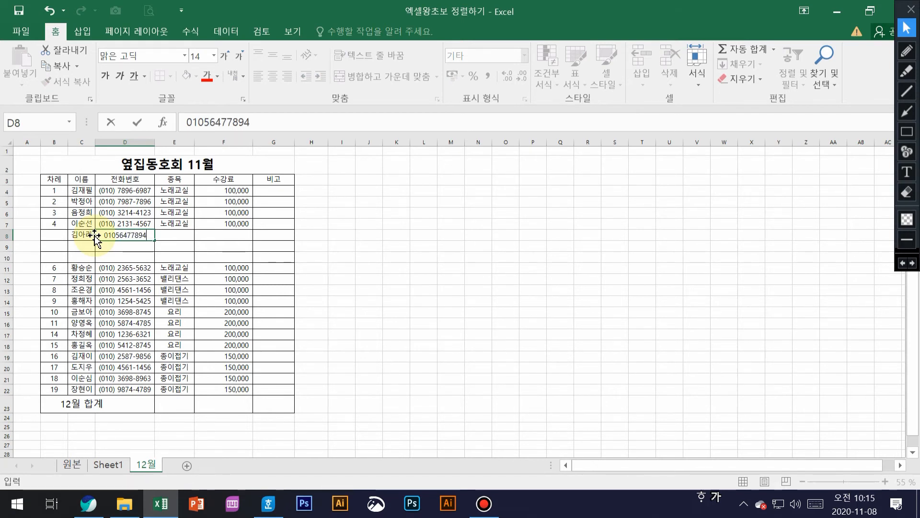
pyautogui.press('Tab')
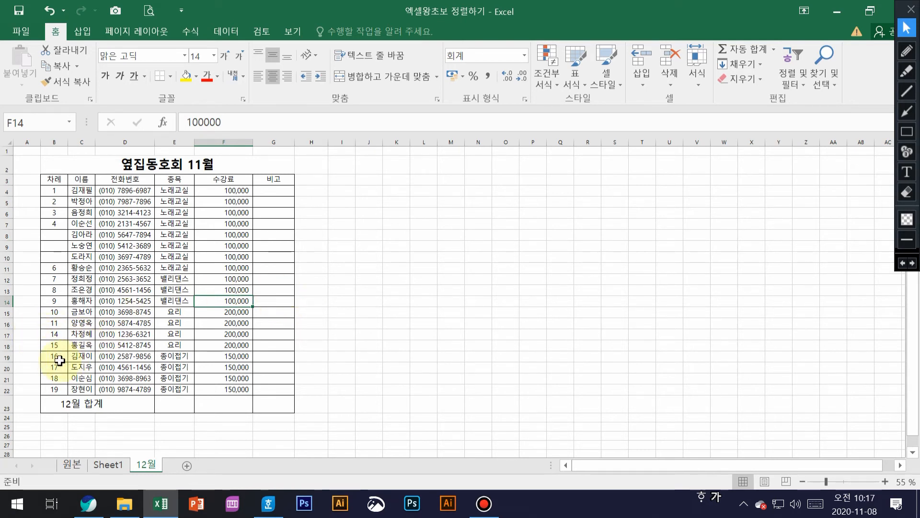
# Insert two blank rows at row 19, above the existing 종이접기 members
pyautogui.click(2, 356)
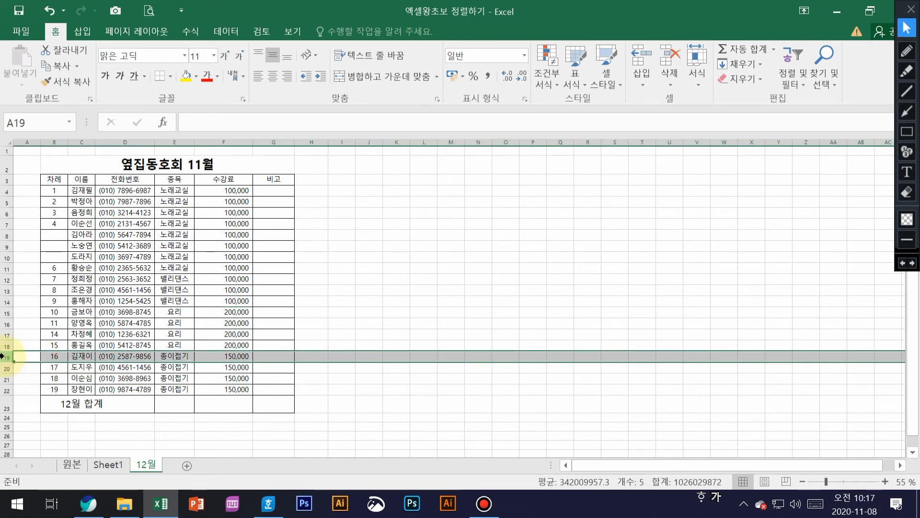
pyautogui.rightClick(3, 356)
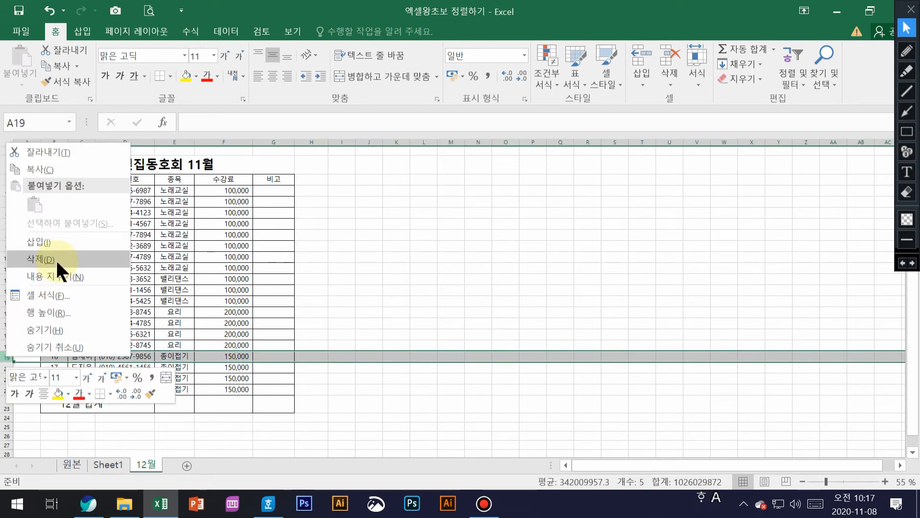
pyautogui.click(54, 242)
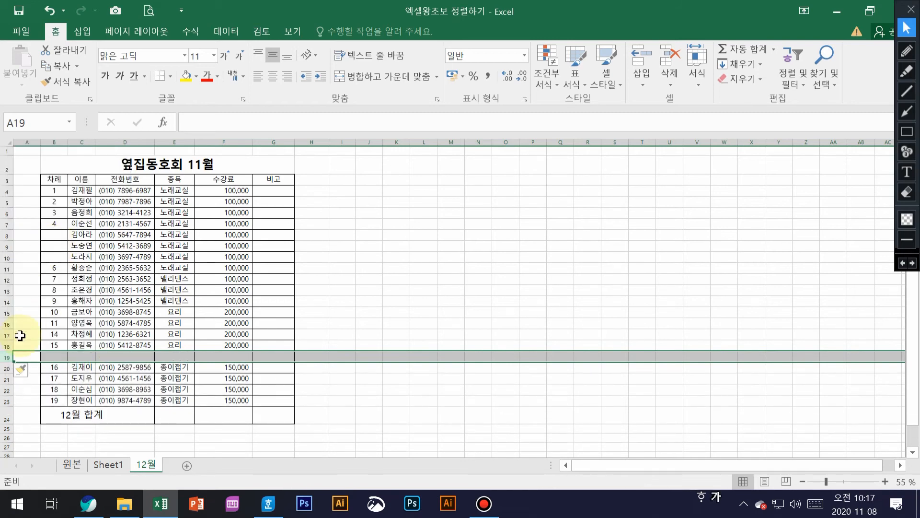
pyautogui.rightClick(3, 355)
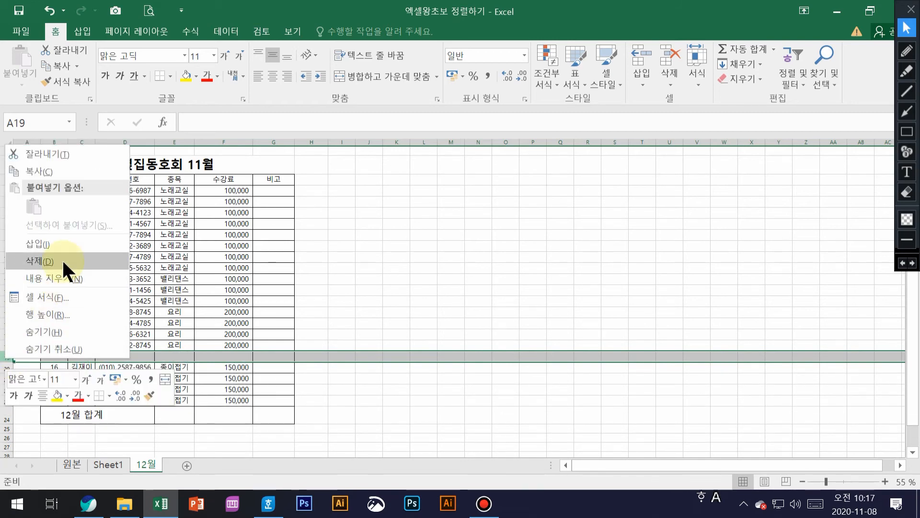
pyautogui.click(59, 242)
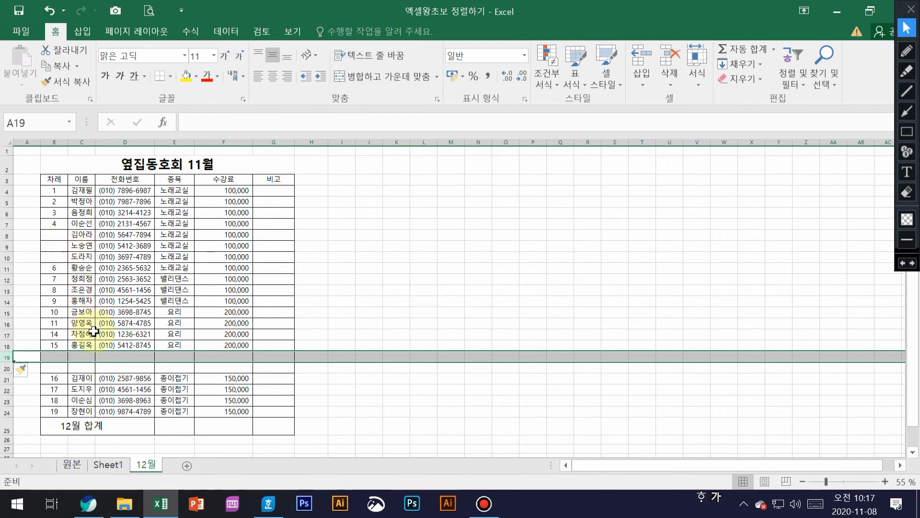
pyautogui.click(82, 356)
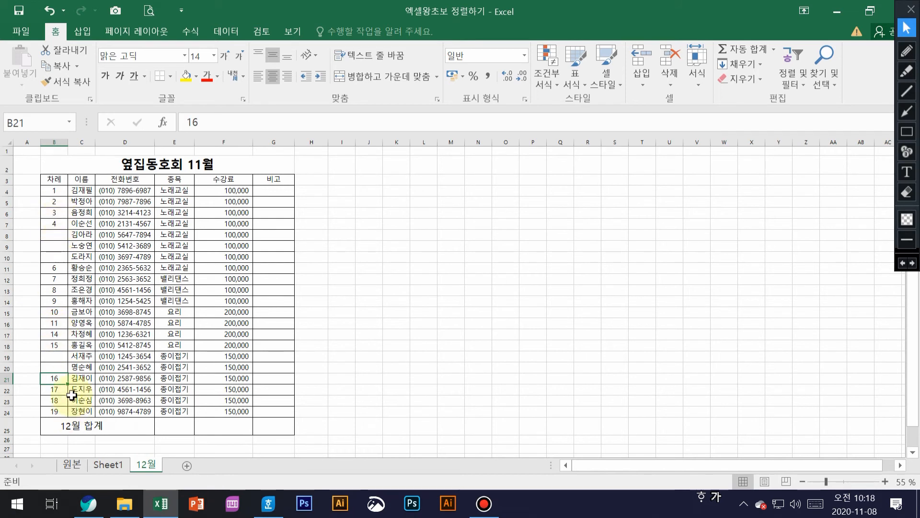
# Extend the 1, 2 series in B4:B5 down to B24, numbering members 1–21
pyautogui.moveTo(58, 190); pyautogui.dragTo(60, 415)
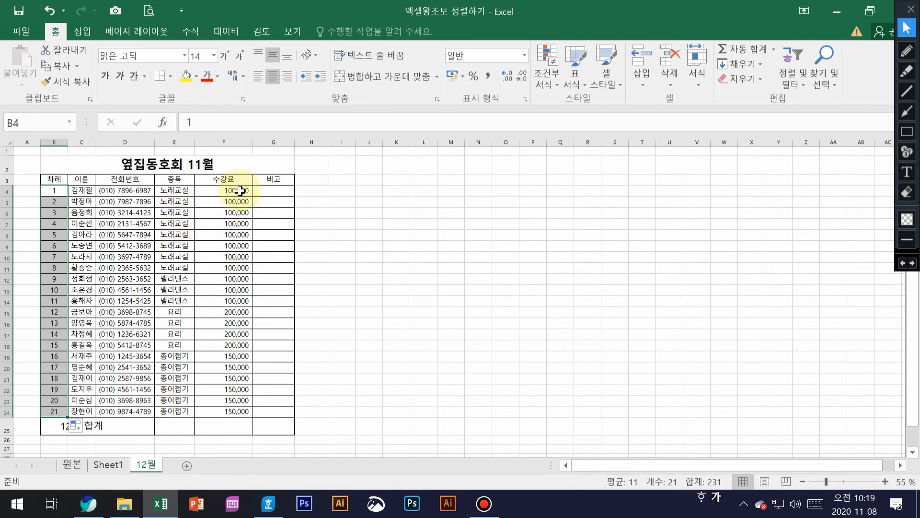
# Auto-sum F4:F25 to put the 2,800,000 fee total in the 12월 합계 row
pyautogui.moveTo(244, 192); pyautogui.dragTo(239, 427)
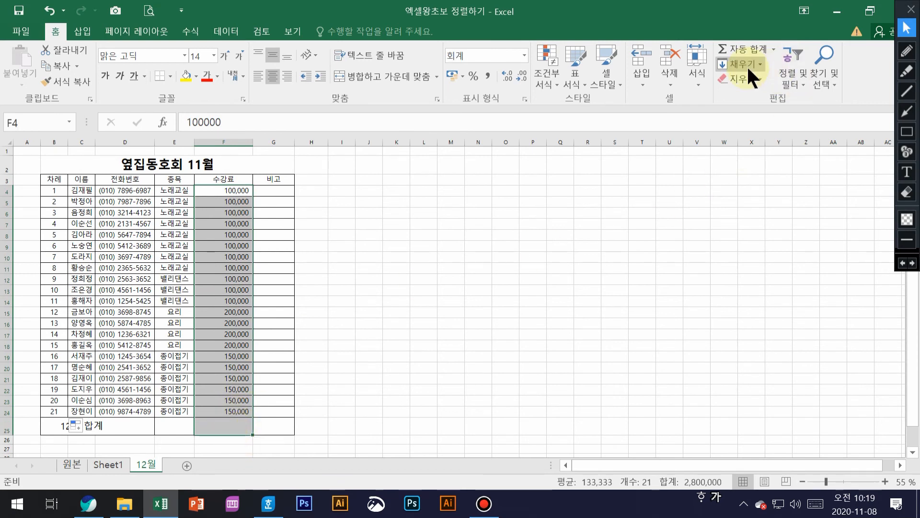
pyautogui.click(739, 43)
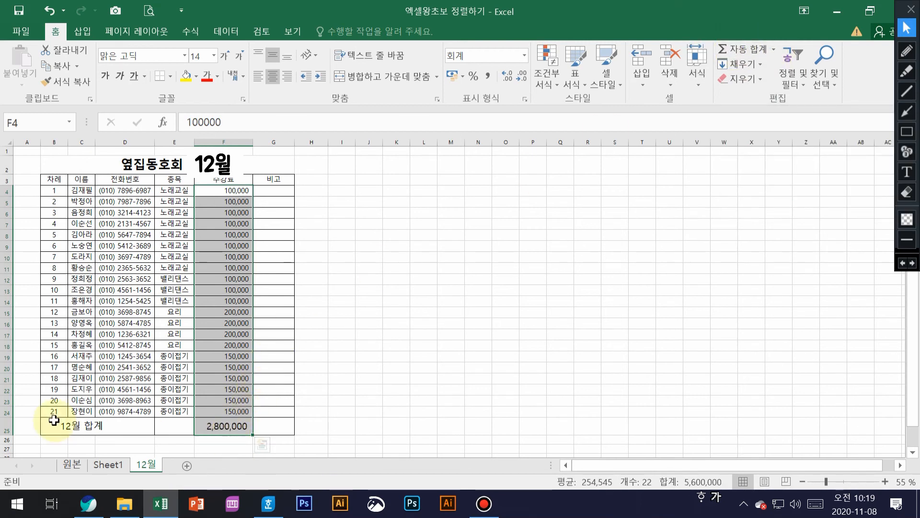
pyautogui.click(273, 270)
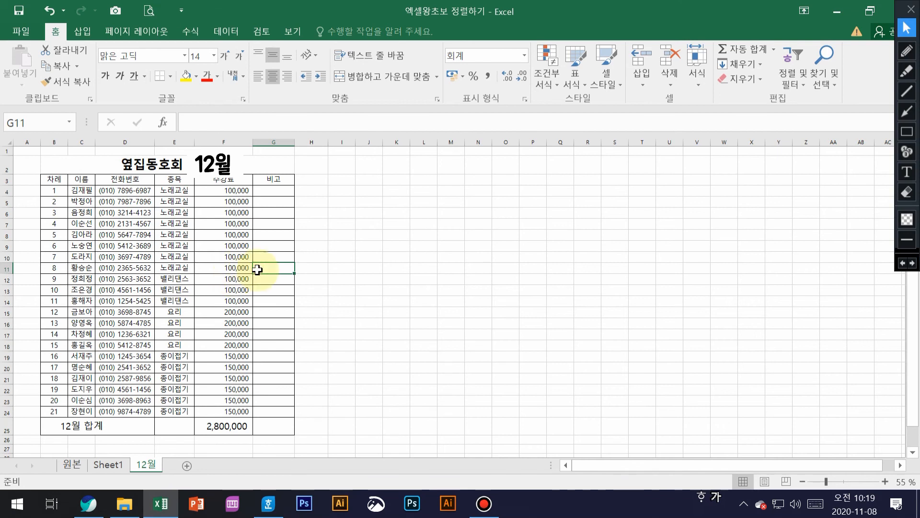
# Enter a SUM formula in G11 for the 노래교실 fees subtotal of 800,000
pyautogui.click(220, 121)
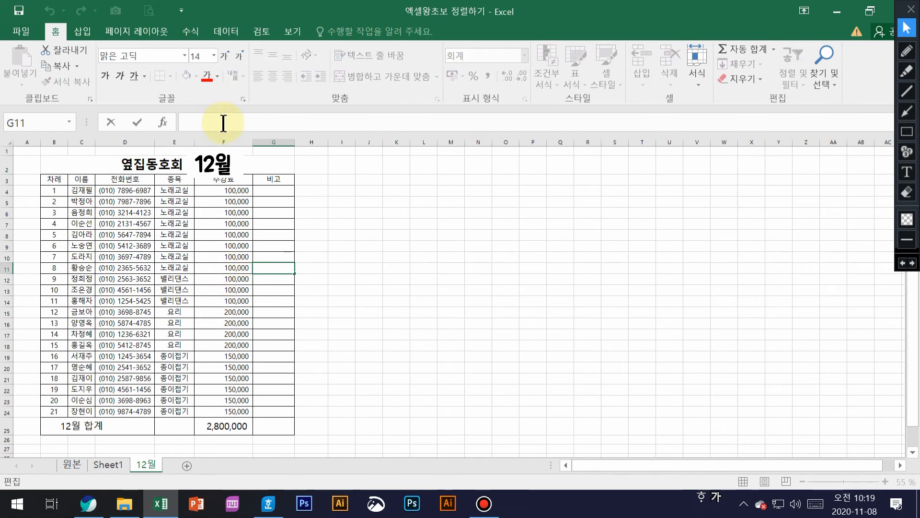
pyautogui.write('=')
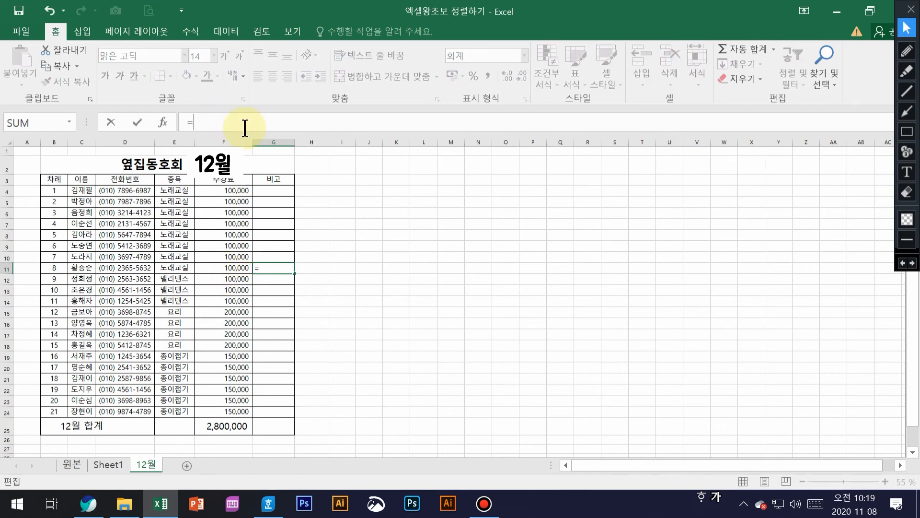
pyautogui.press('Hangul')
pyautogui.write('su')
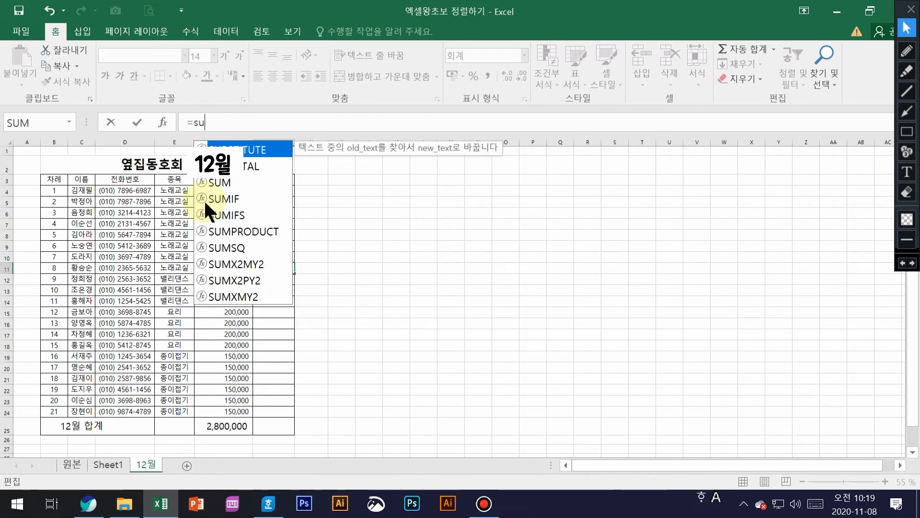
pyautogui.doubleClick(223, 182)
pyautogui.moveTo(233, 190); pyautogui.dragTo(247, 258)
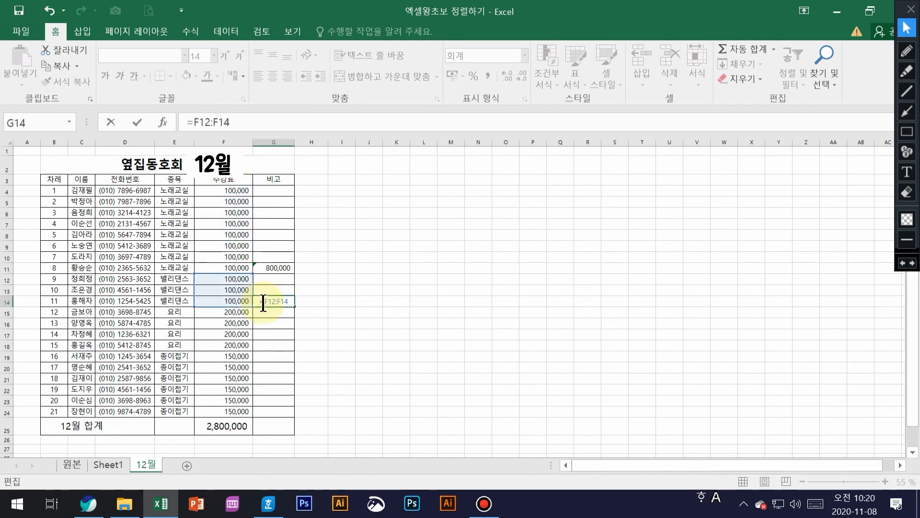
# Fix the G14 subtotal formula and add the 요리 subtotal over F15:F18
pyautogui.press('Delete')
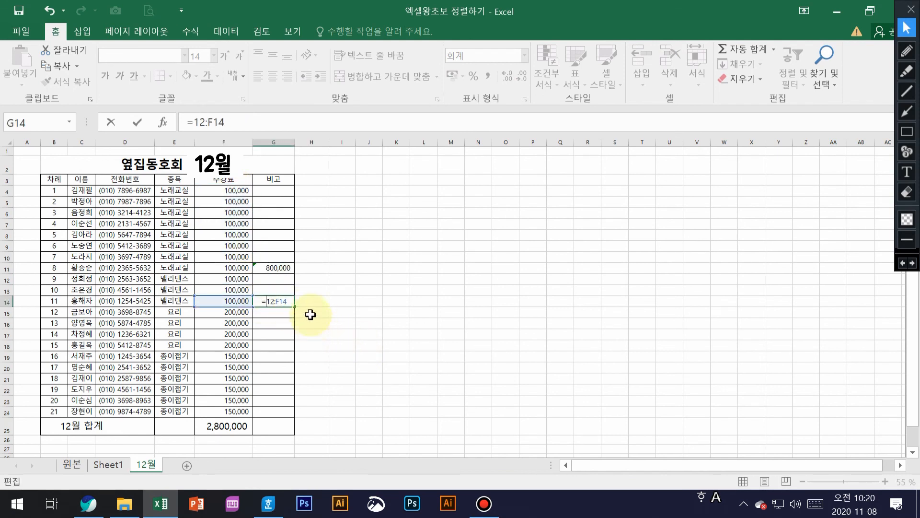
pyautogui.moveTo(287, 303); pyautogui.dragTo(270, 303)
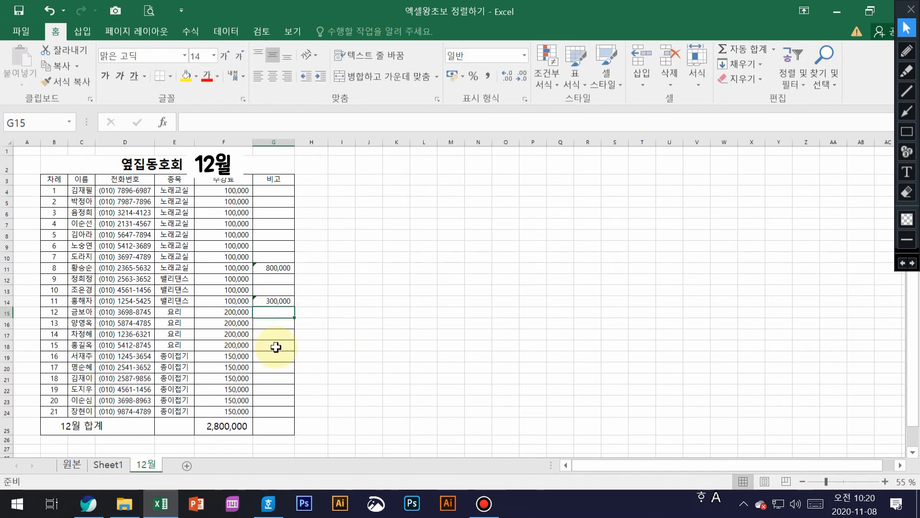
pyautogui.click(277, 347)
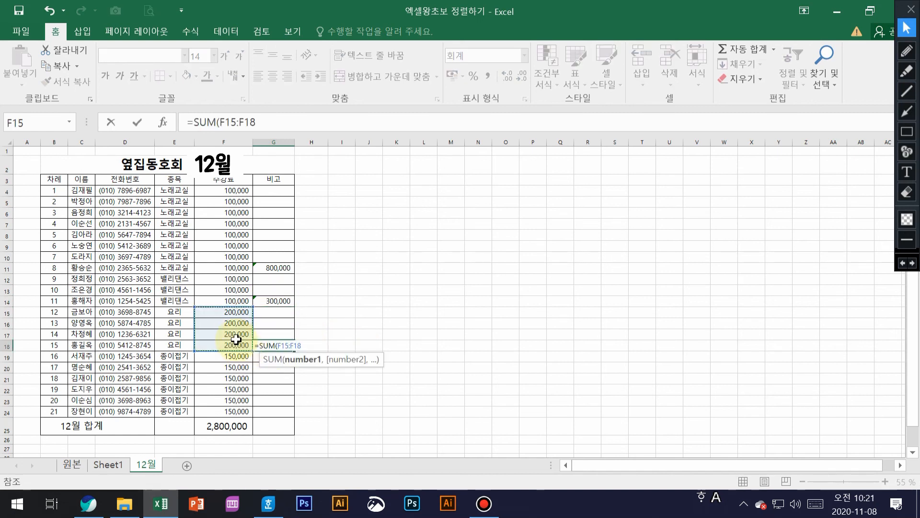
pyautogui.press('Return')
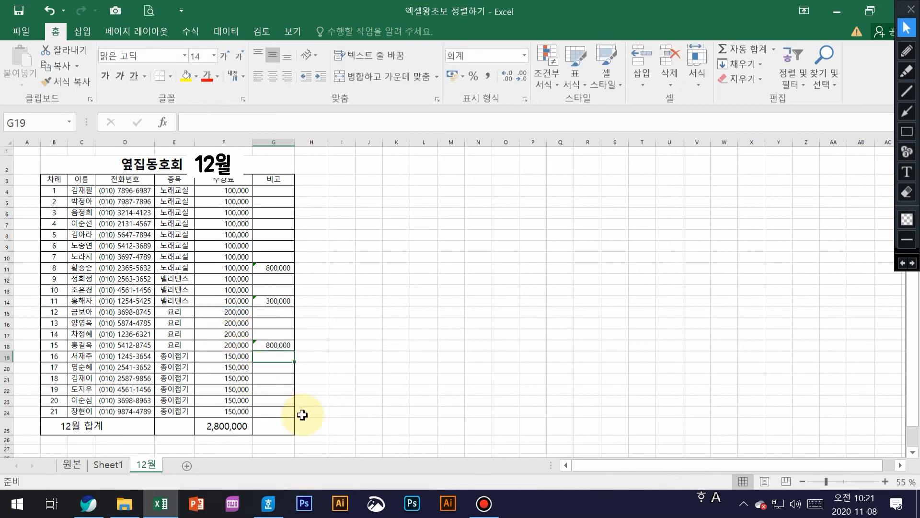
# Add the 종이접기 subtotal in G24, then auto-sum G11:G25 for the 2,800,000 total
pyautogui.click(273, 412)
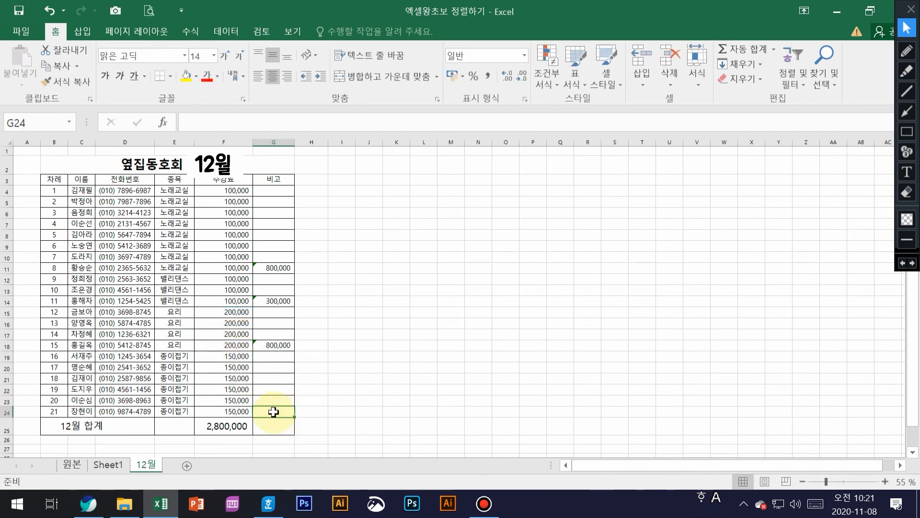
pyautogui.write('=')
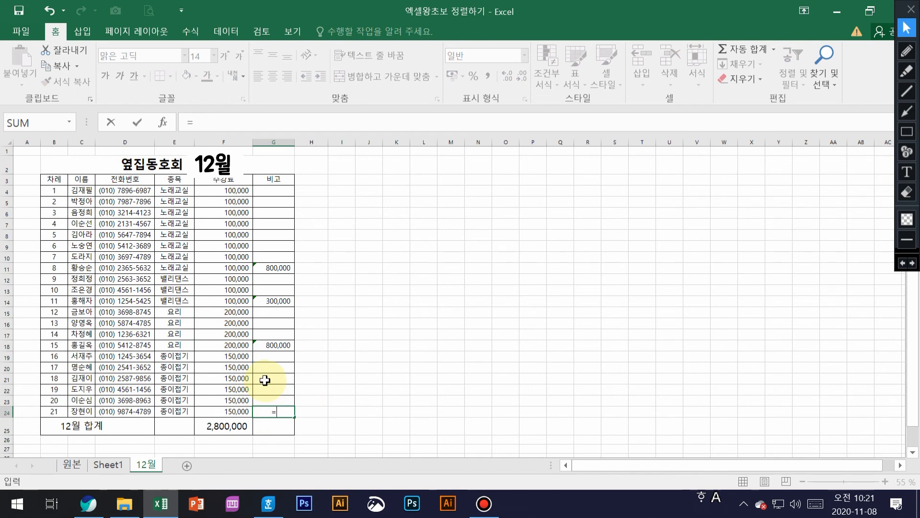
pyautogui.write('wu')
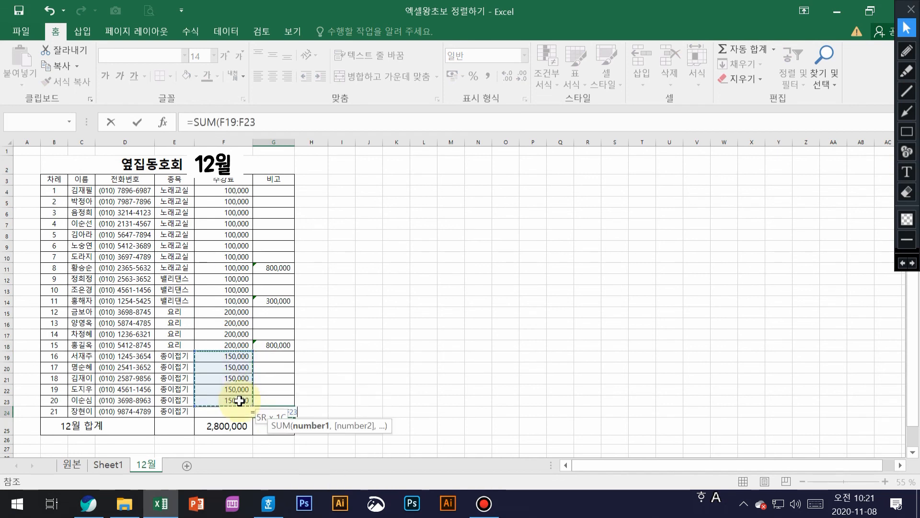
pyautogui.moveTo(240, 401); pyautogui.dragTo(239, 409)
pyautogui.press('Return')
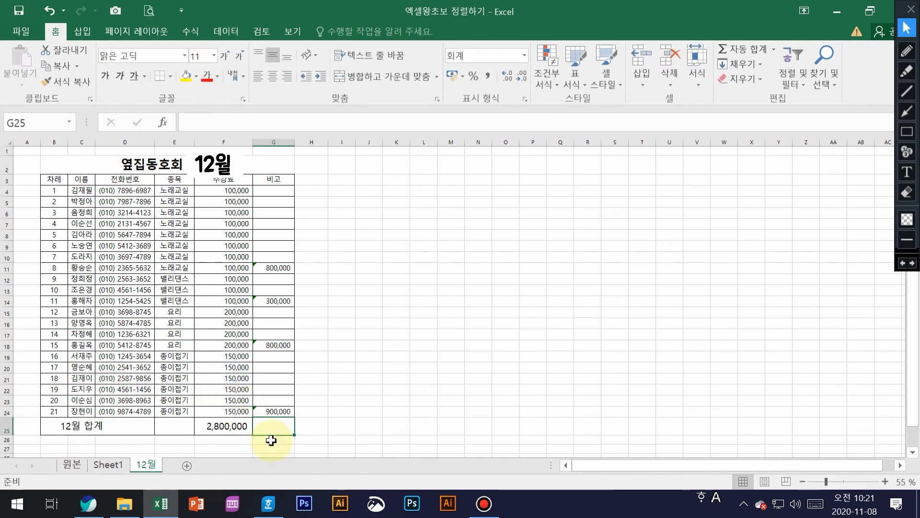
pyautogui.moveTo(279, 266); pyautogui.dragTo(270, 419)
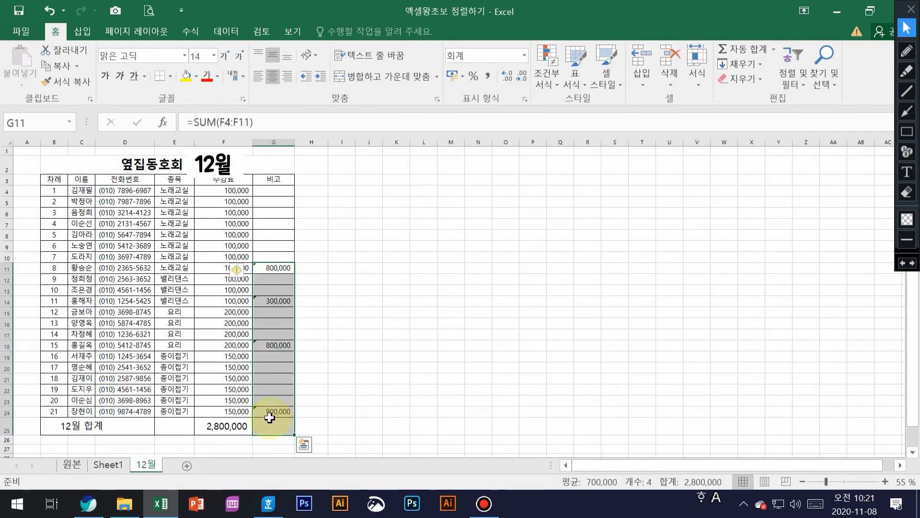
pyautogui.click(750, 46)
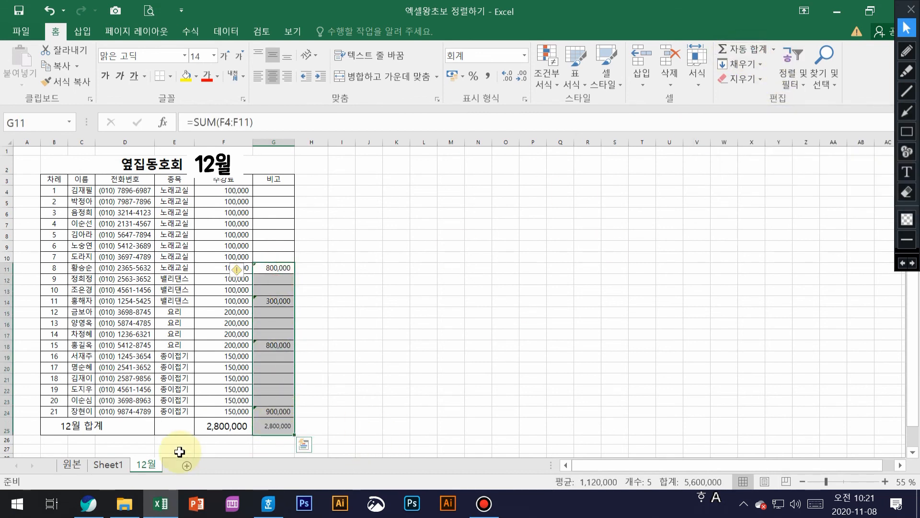